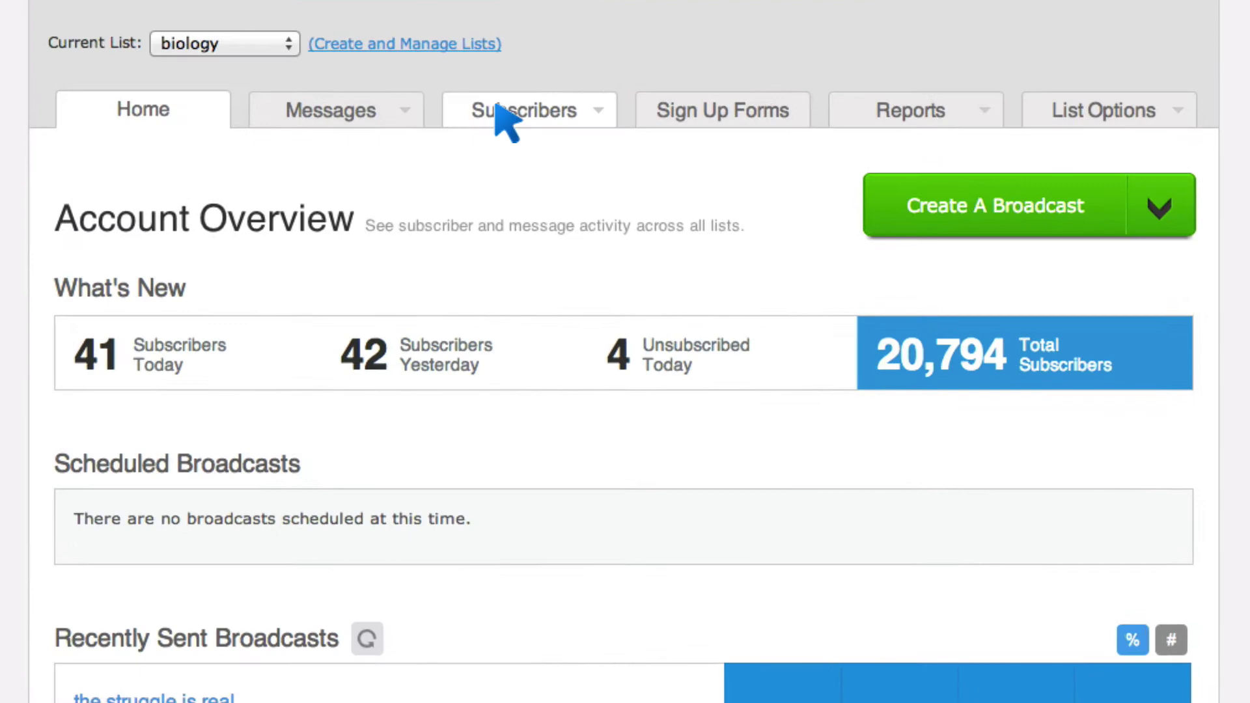
Step: Open Manage Subscribers for the biology list's 15,882 subscribers and locate the Export CSV option
mouse_move(524, 89)
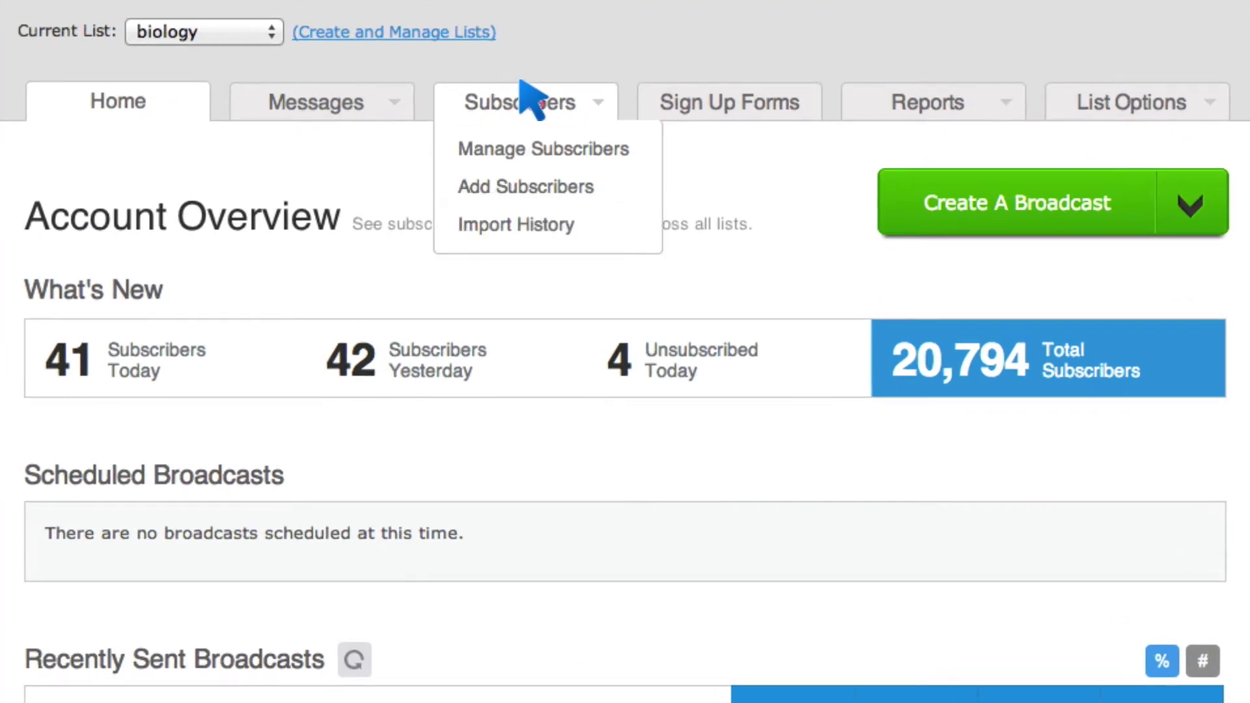
click(524, 85)
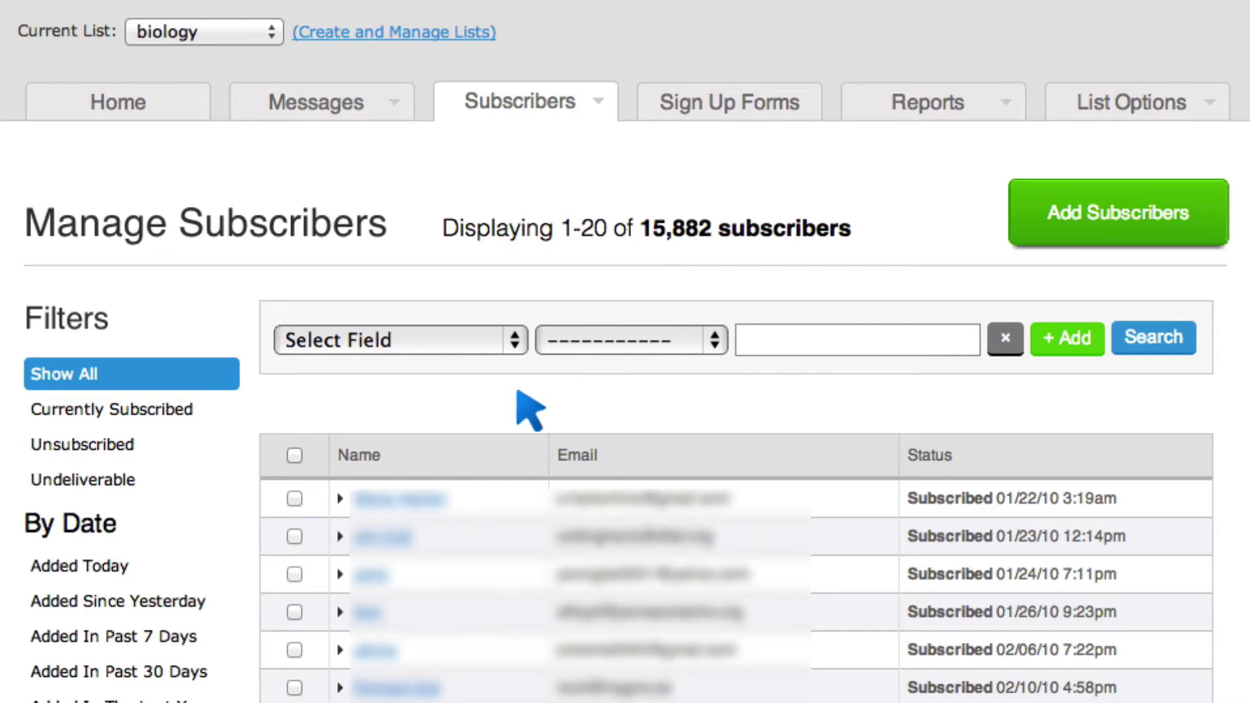
scroll(478, 456, down, 3)
scroll(482, 458, down, 3)
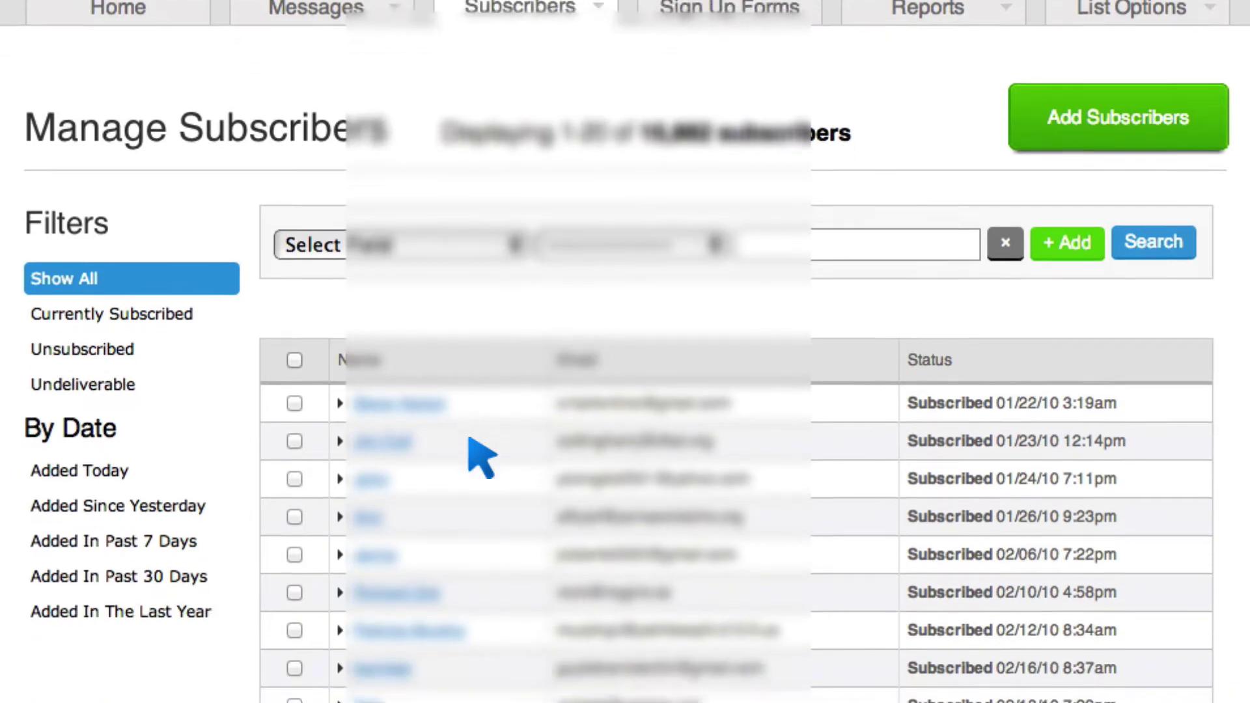
scroll(481, 458, up, 6)
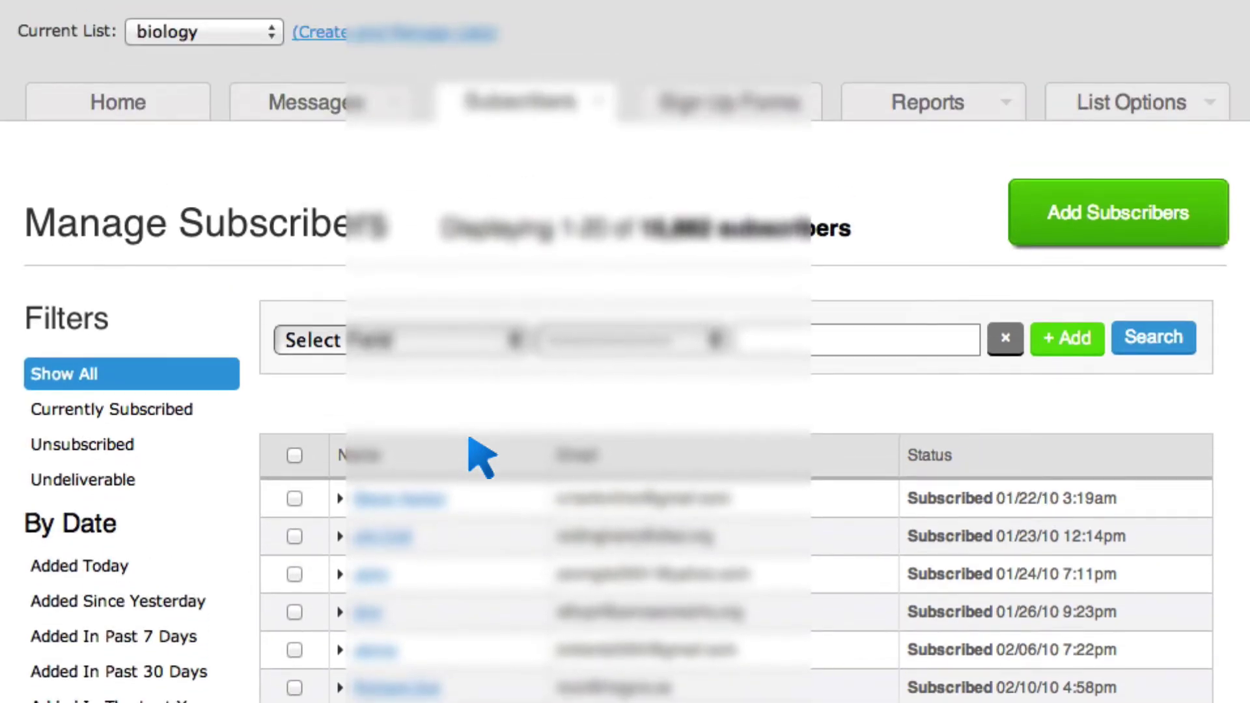
scroll(481, 458, down, 15)
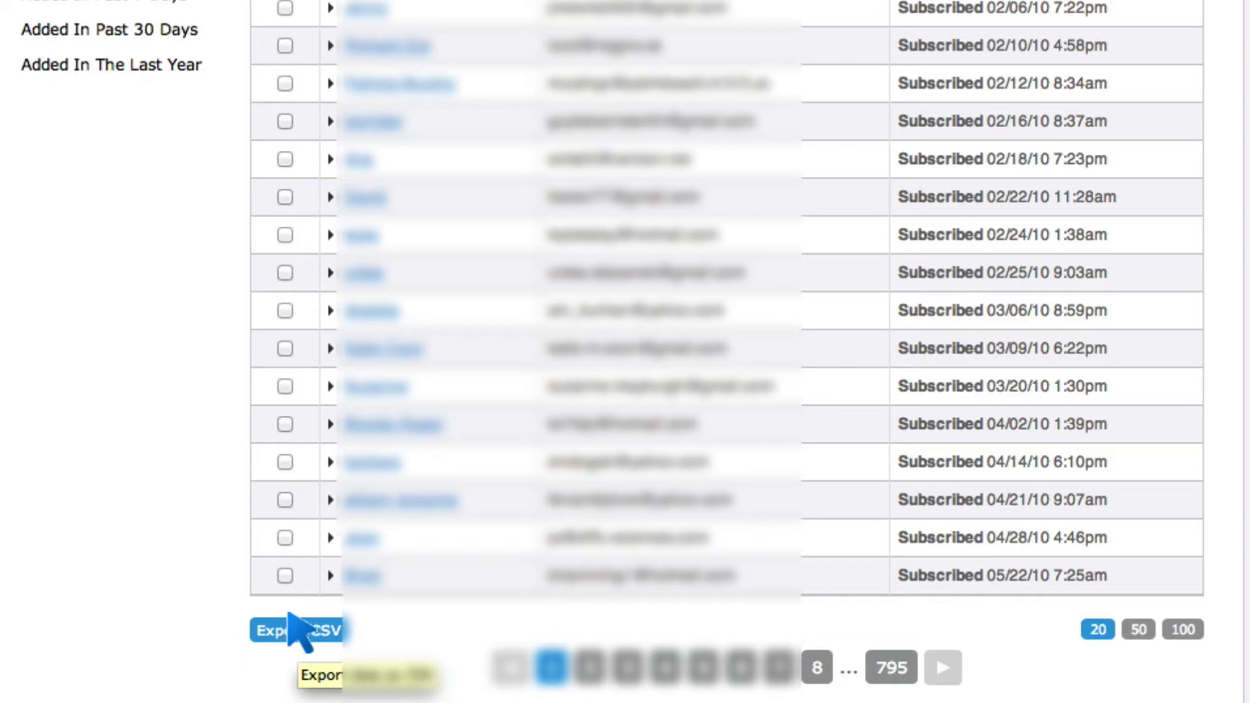
scroll(296, 628, up, 7)
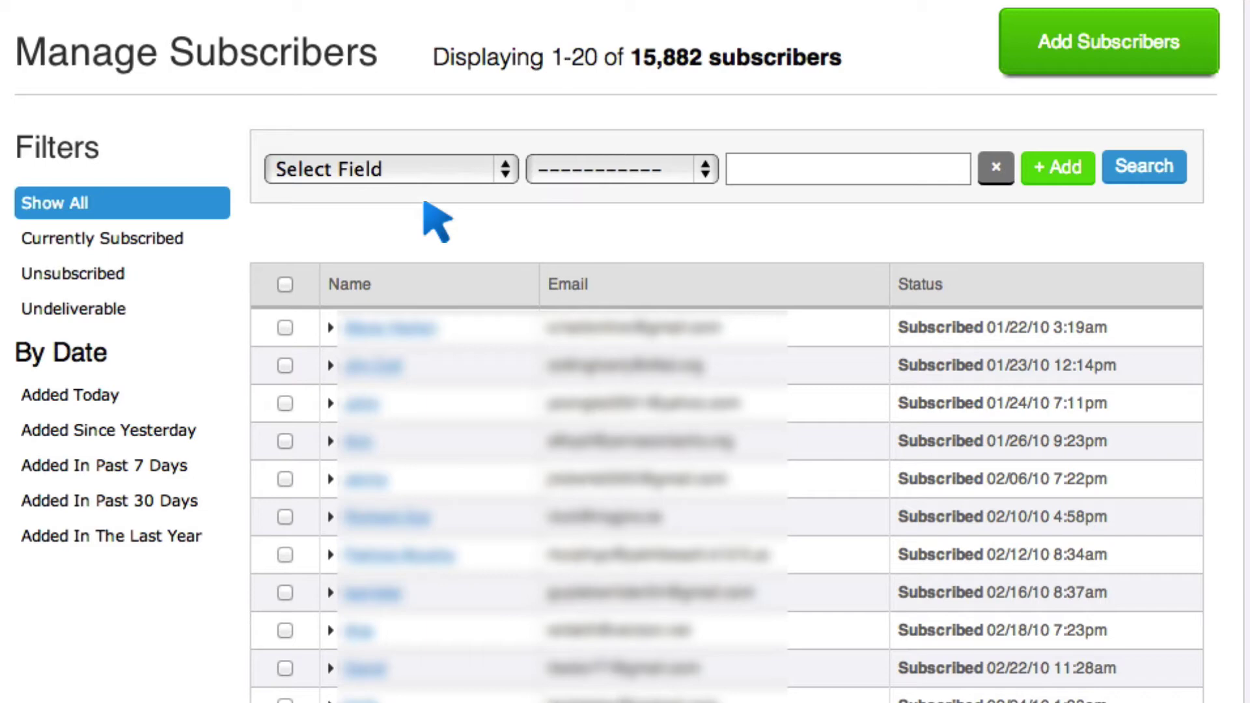
Step: Filter subscribers by Date Added before March 10, 2014 and run the search
click(457, 165)
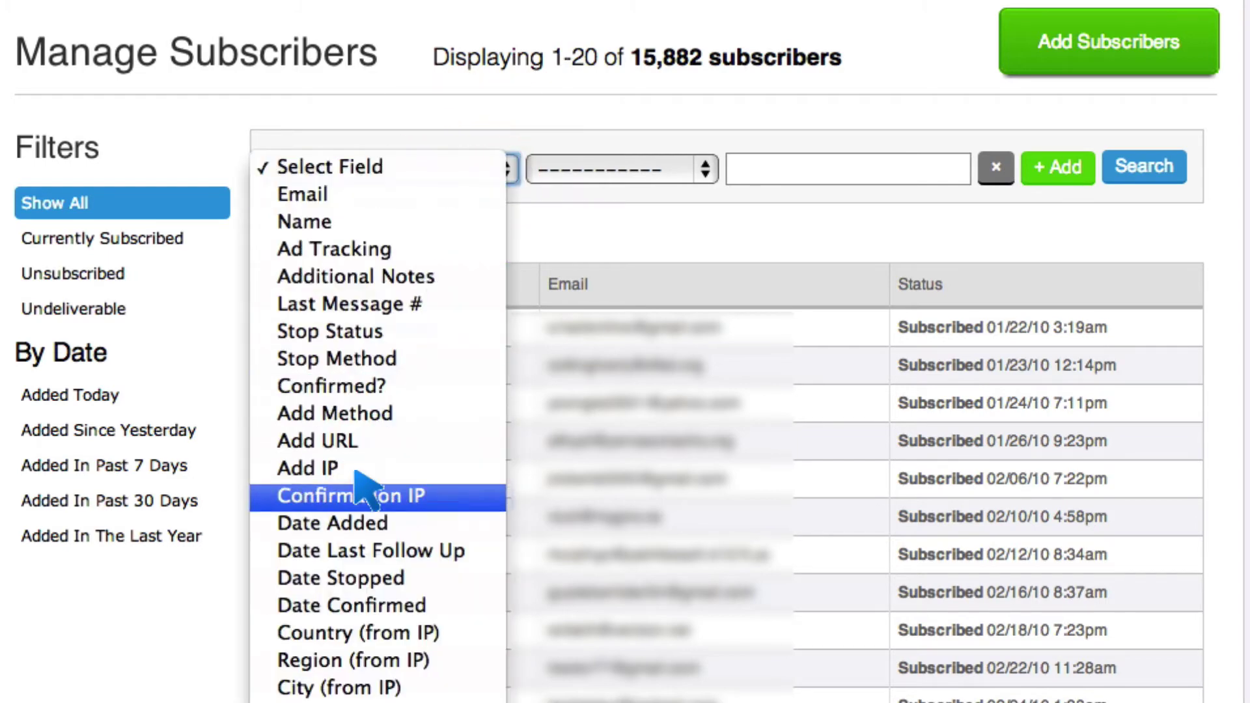
click(365, 524)
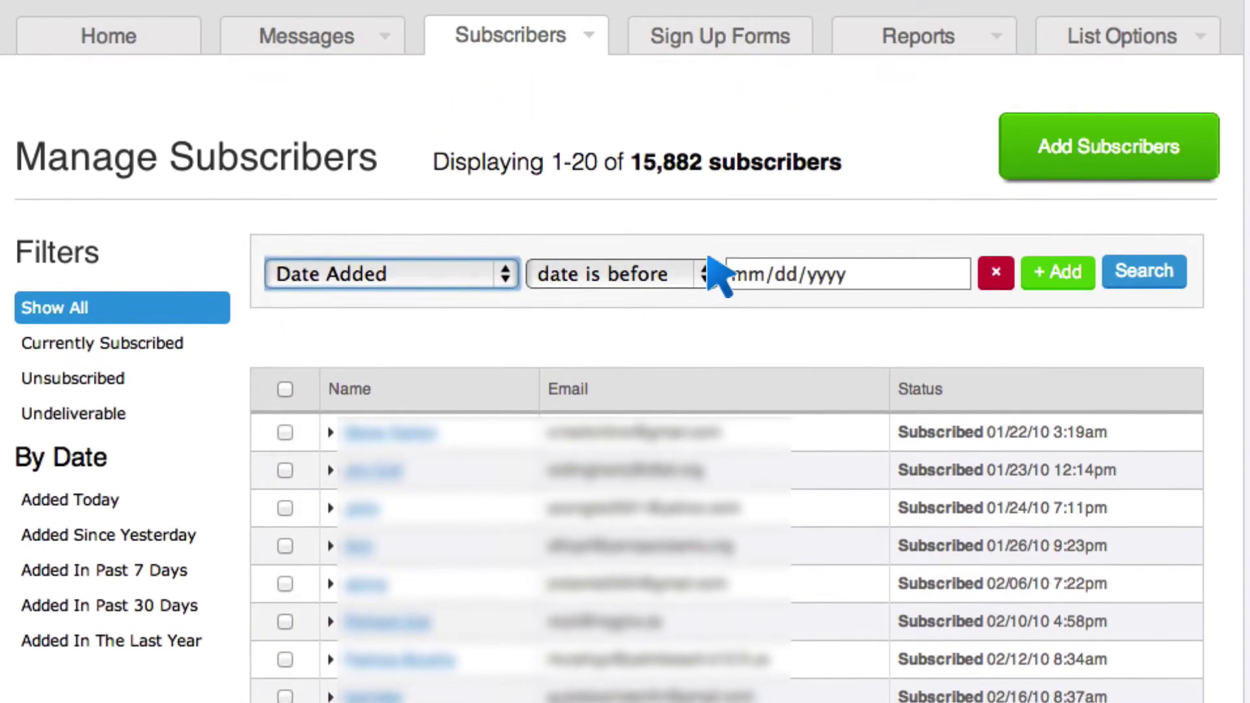
click(795, 203)
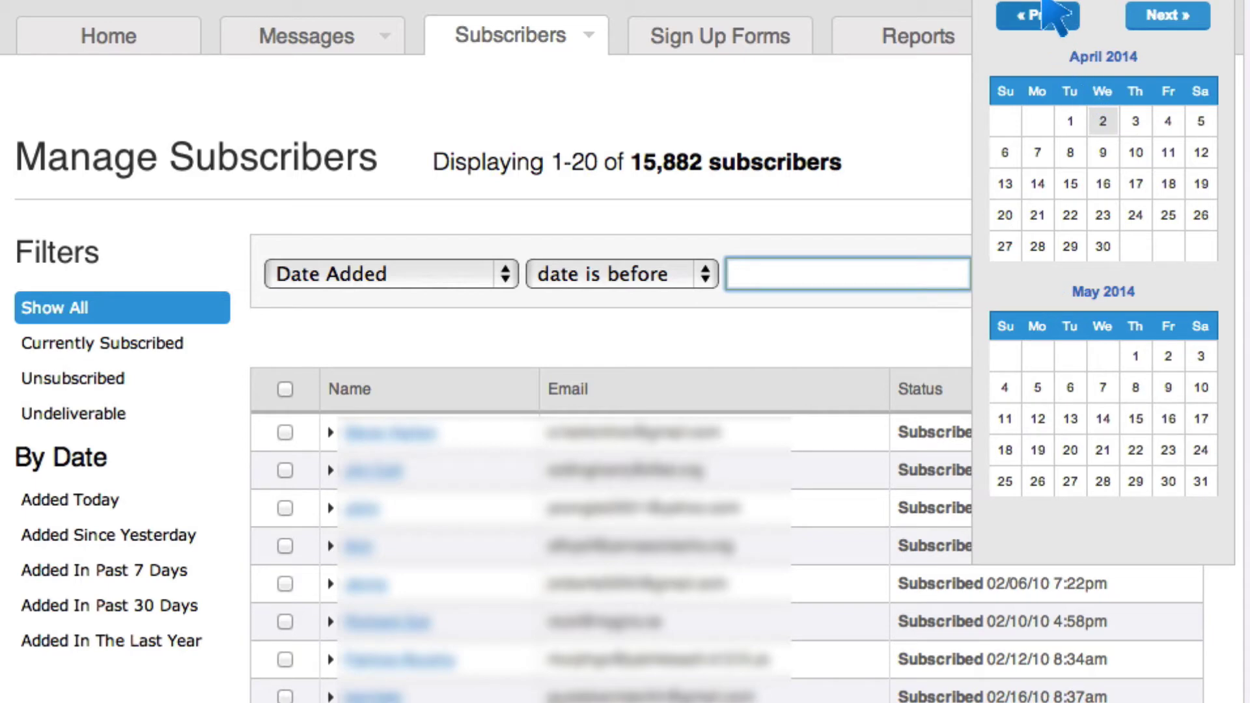
click(1045, 7)
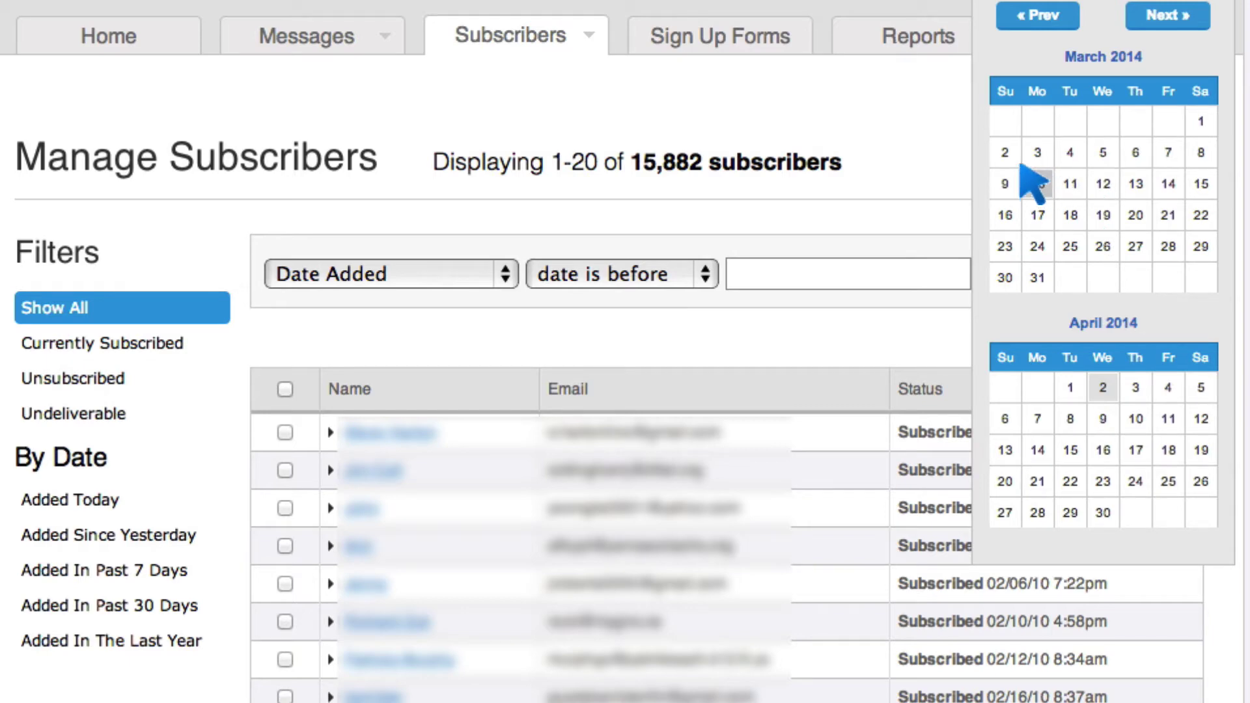
click(1037, 184)
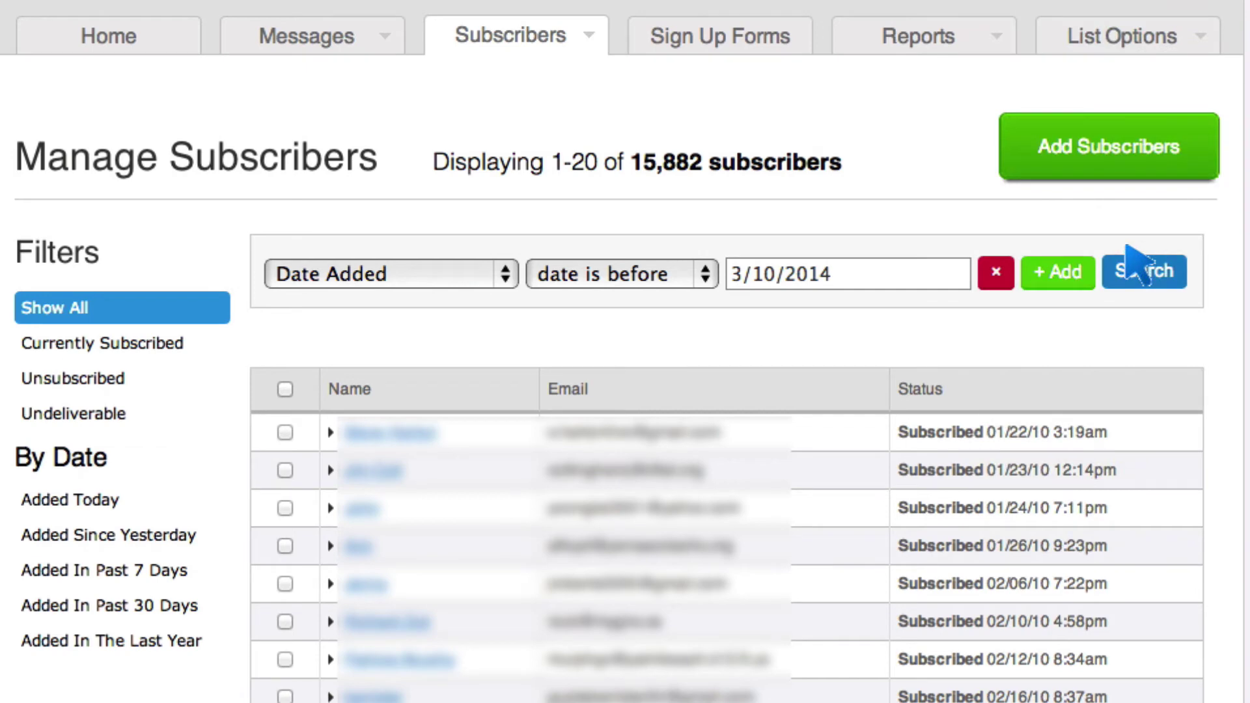
click(1134, 265)
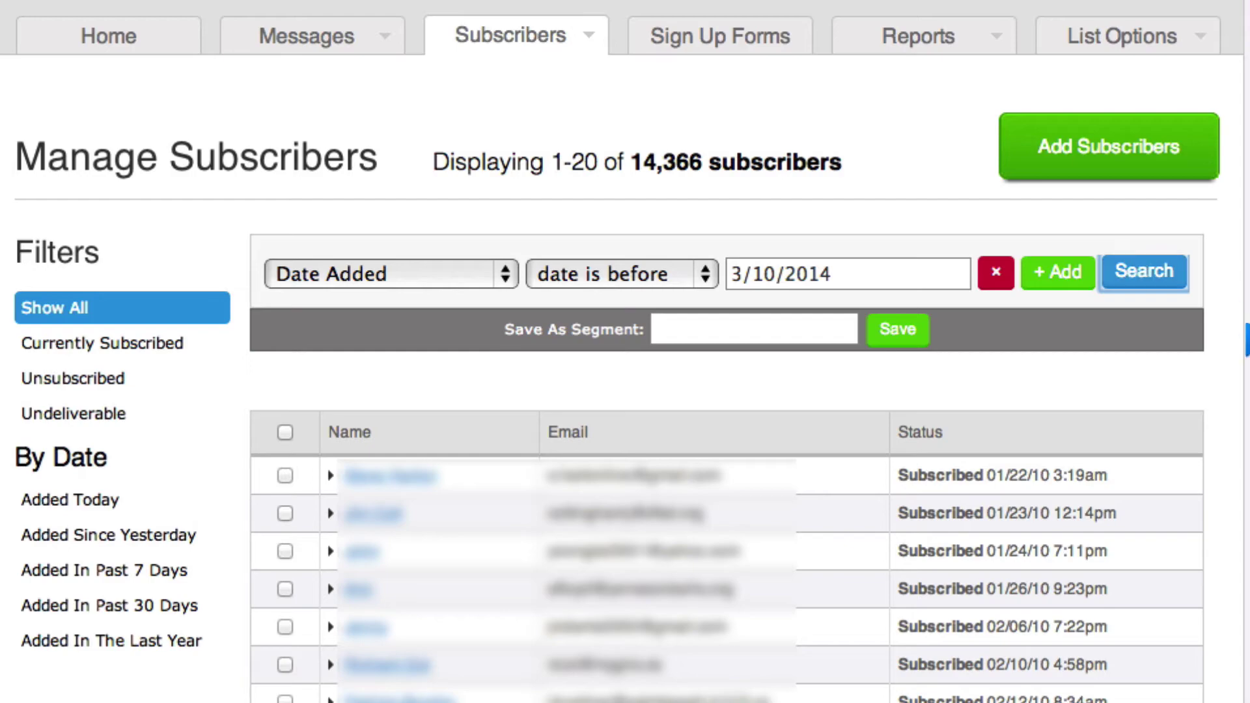
Step: Export the filtered subscribers and save the CSV to the Desktop as BiologyList.csv
scroll(1081, 390, down, 12)
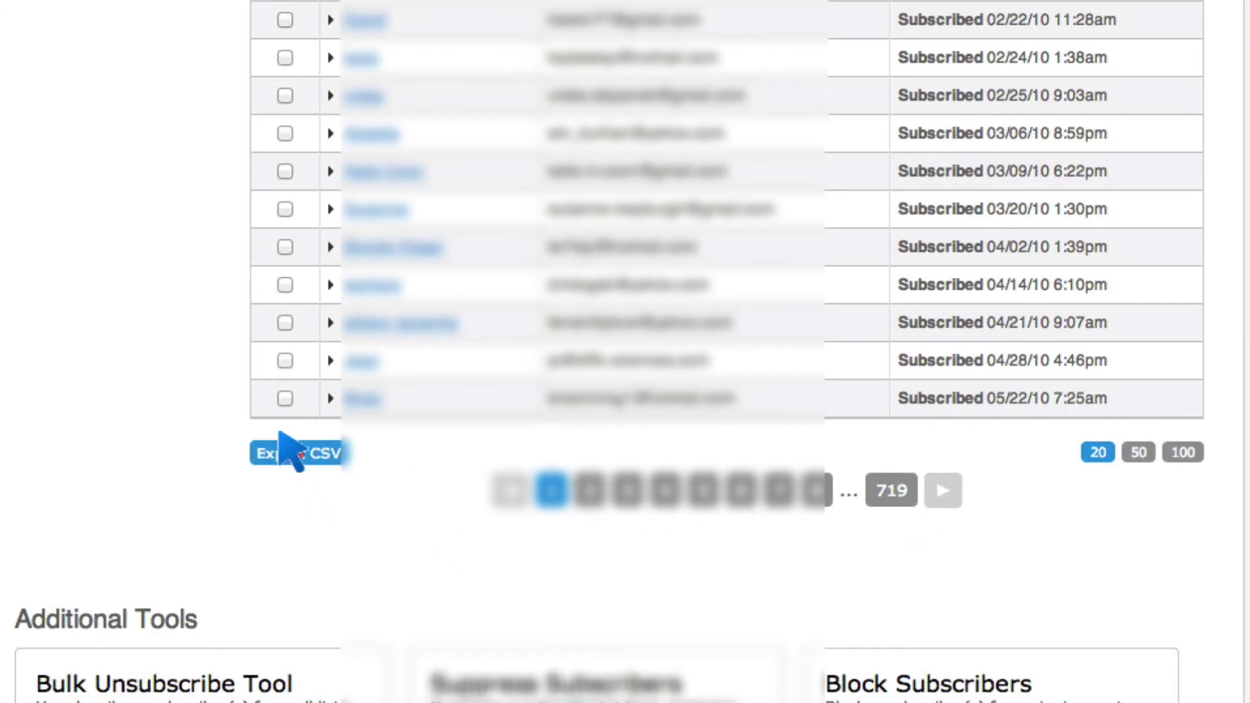
click(290, 452)
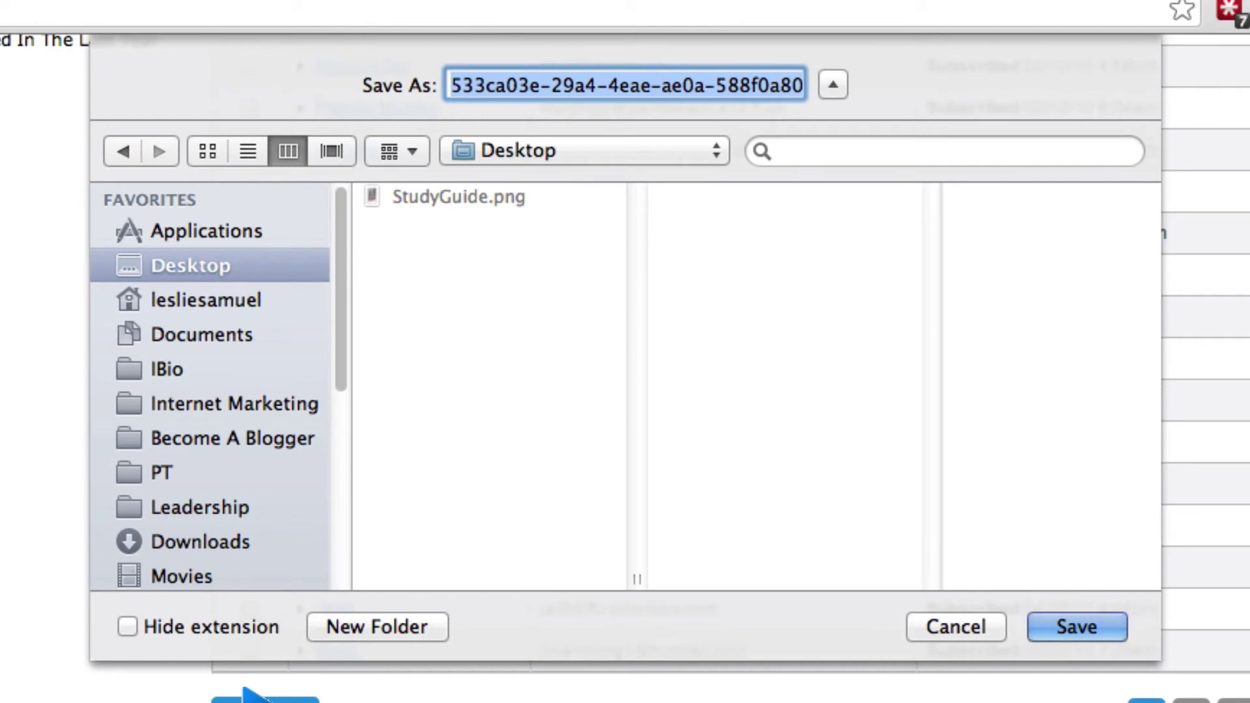
text(Biolo)
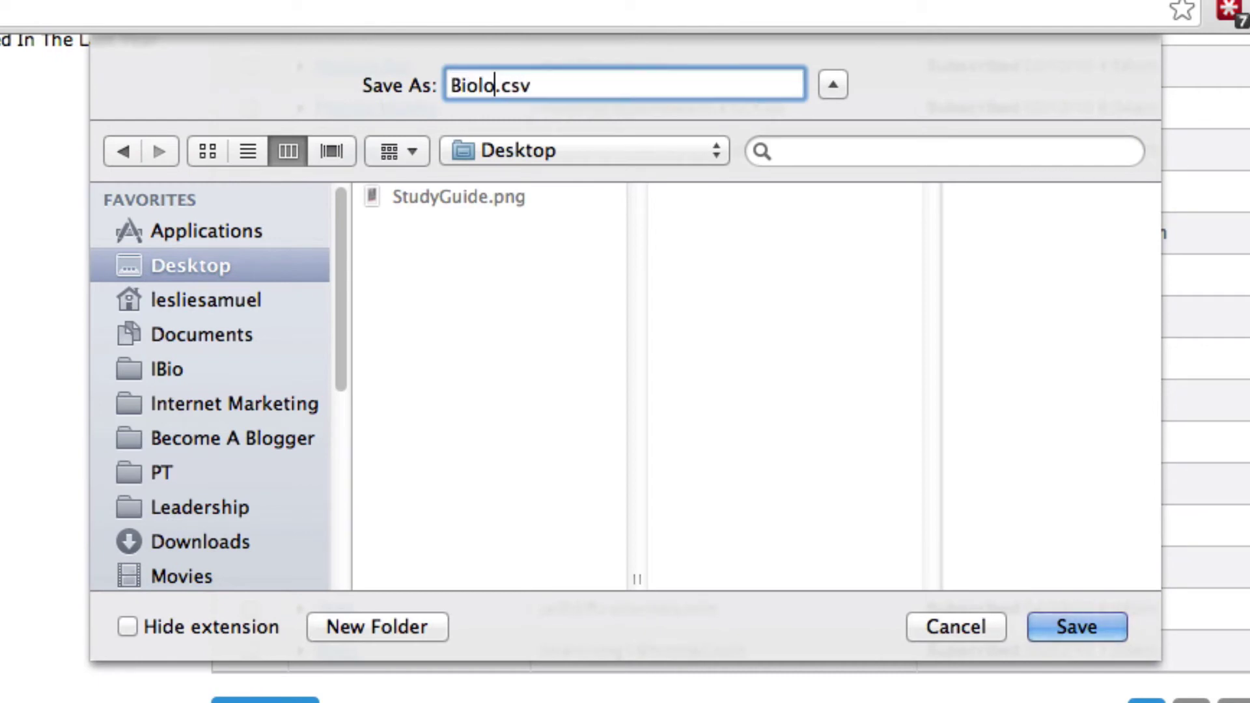
text(gyList)
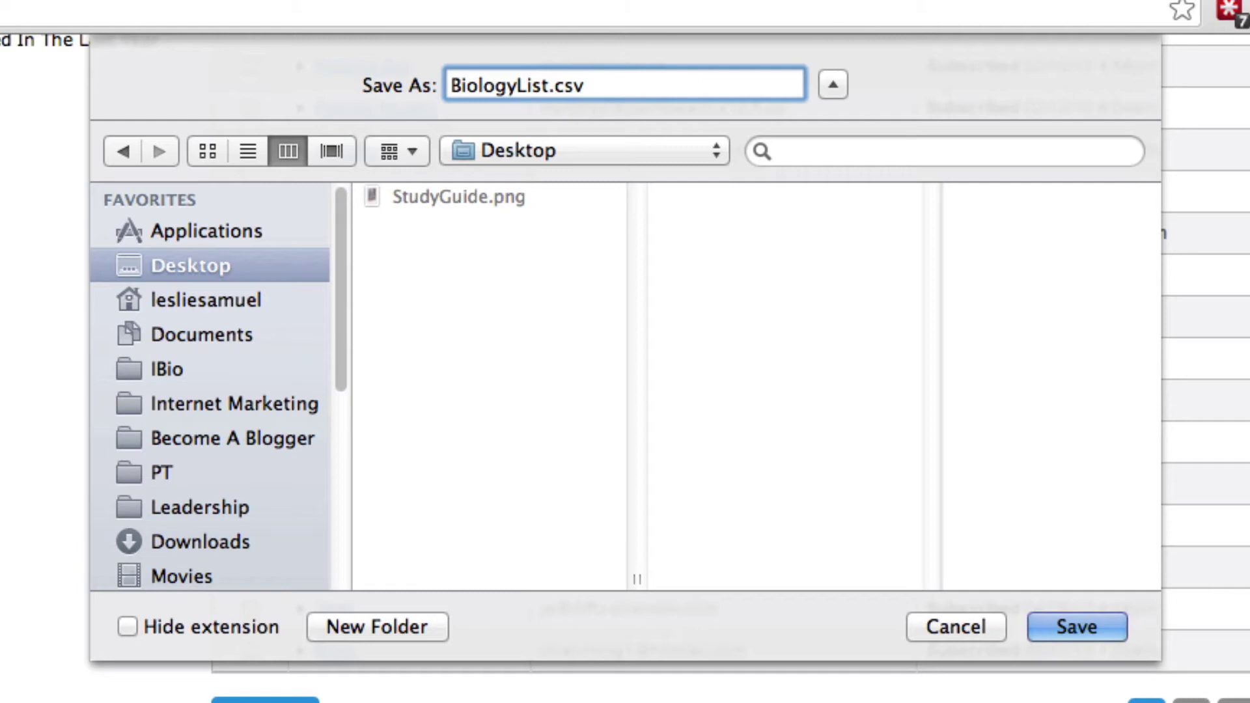
click(1076, 625)
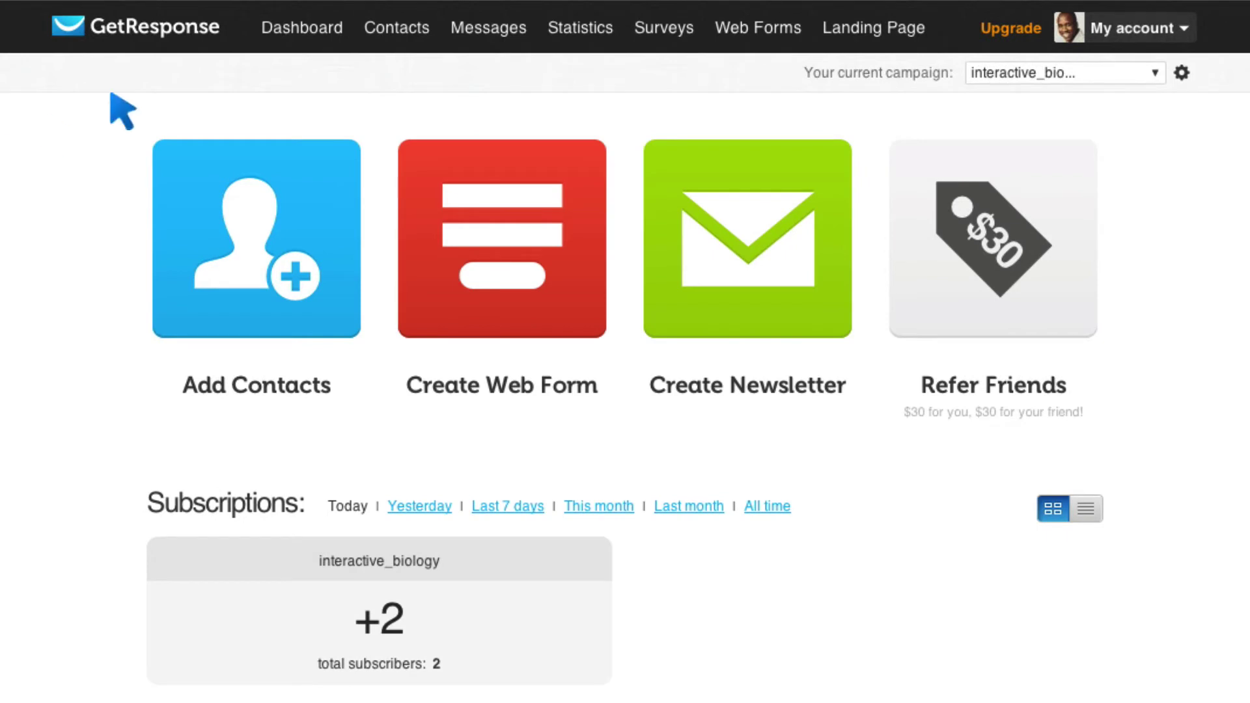
Step: Use Add Contacts on the GetResponse dashboard to reach the Import Contacts source page
mouse_move(373, 8)
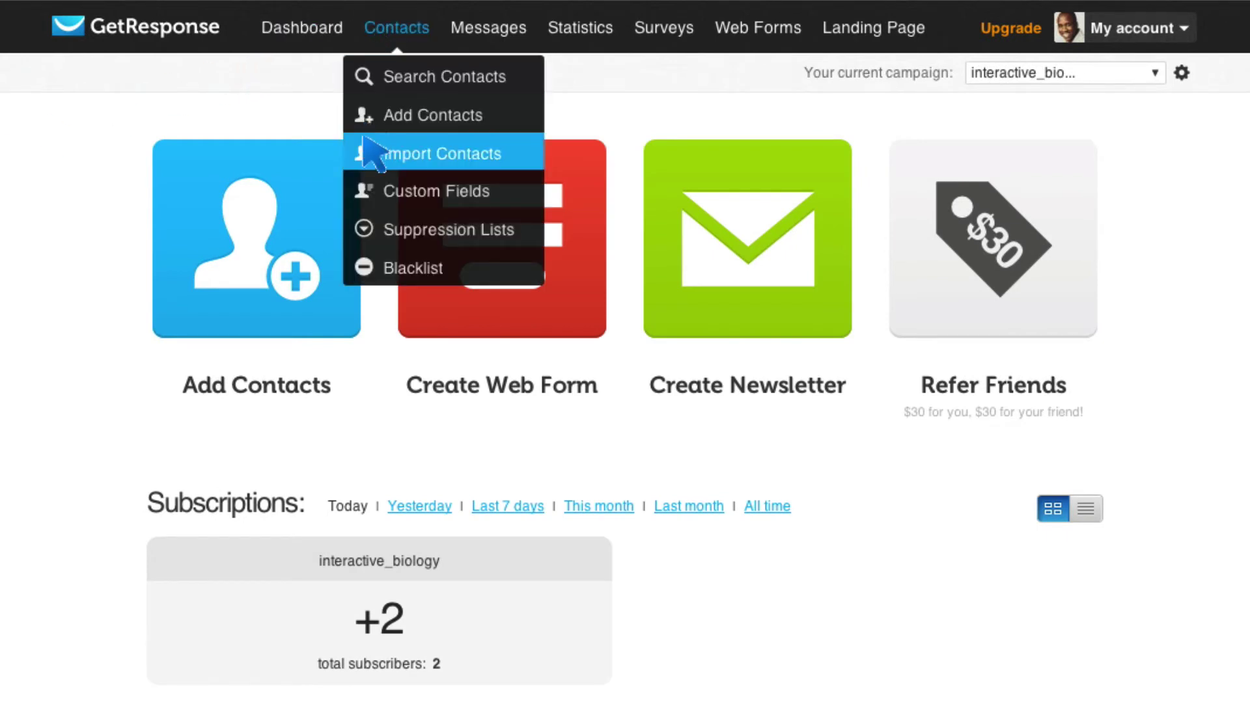
click(287, 236)
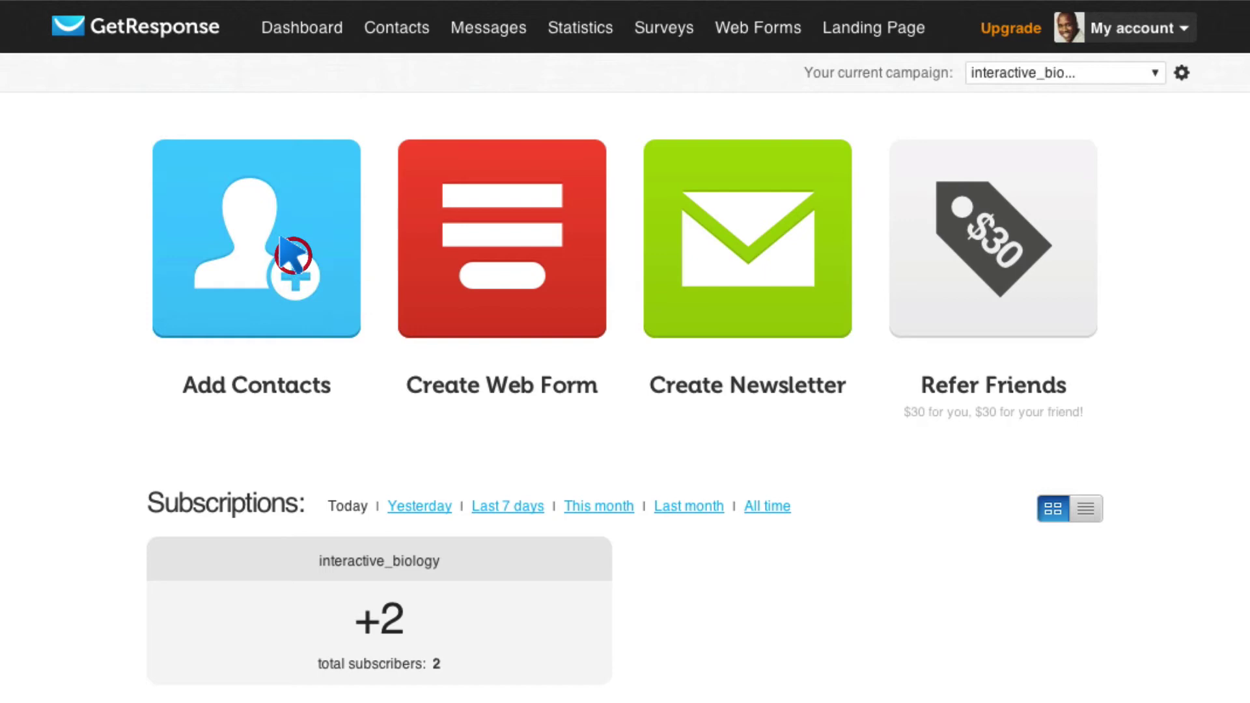
click(287, 246)
scroll(281, 189, down, 1)
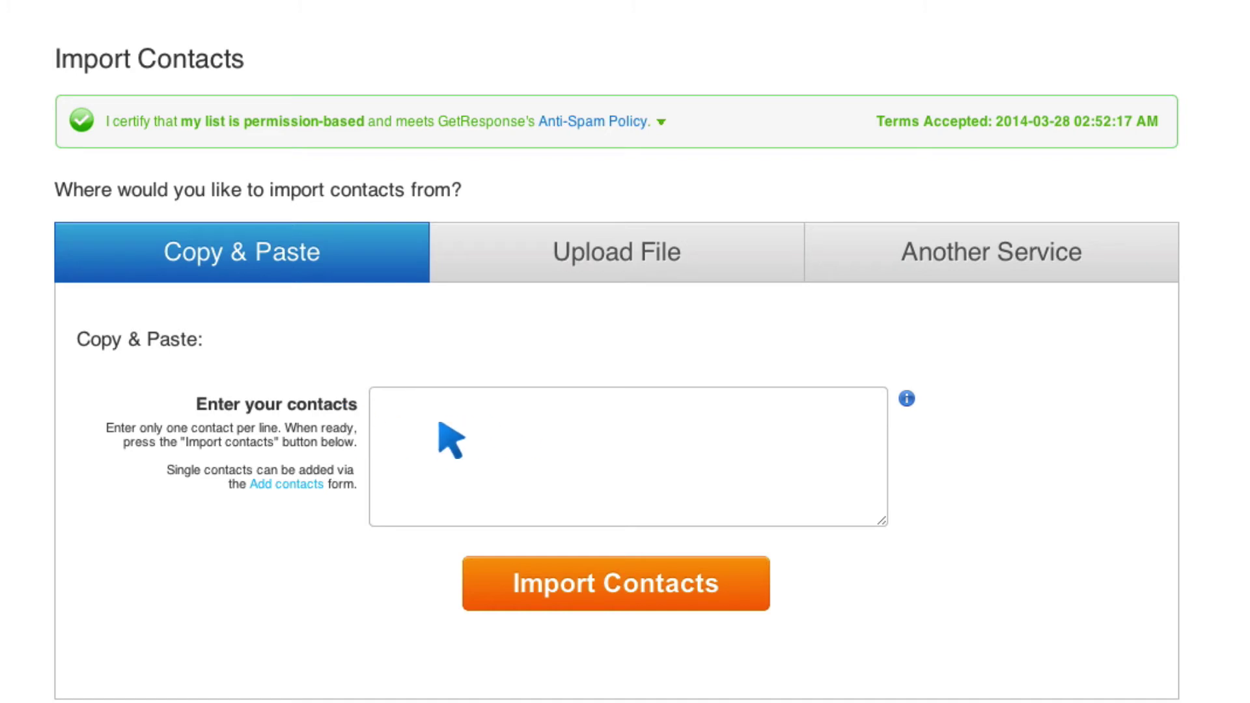
Step: Upload BiologyList.csv from the Desktop as the import file and start importing the contacts
click(612, 253)
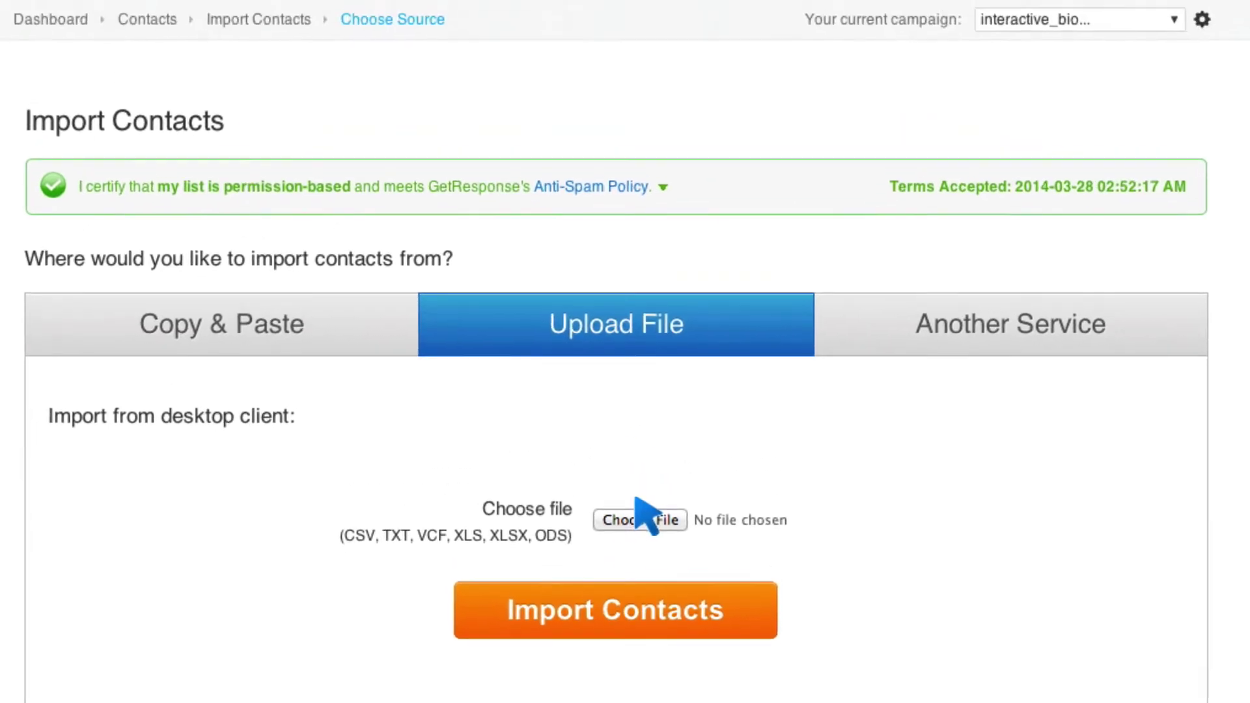
click(640, 520)
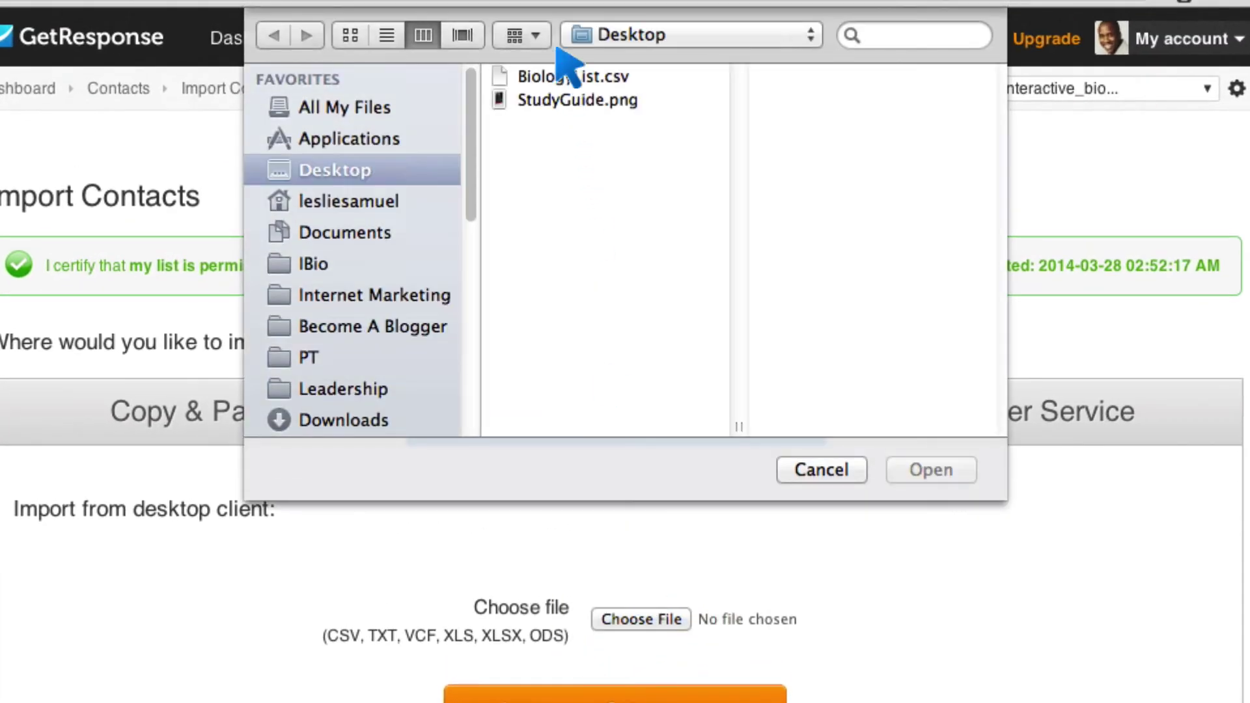
click(560, 73)
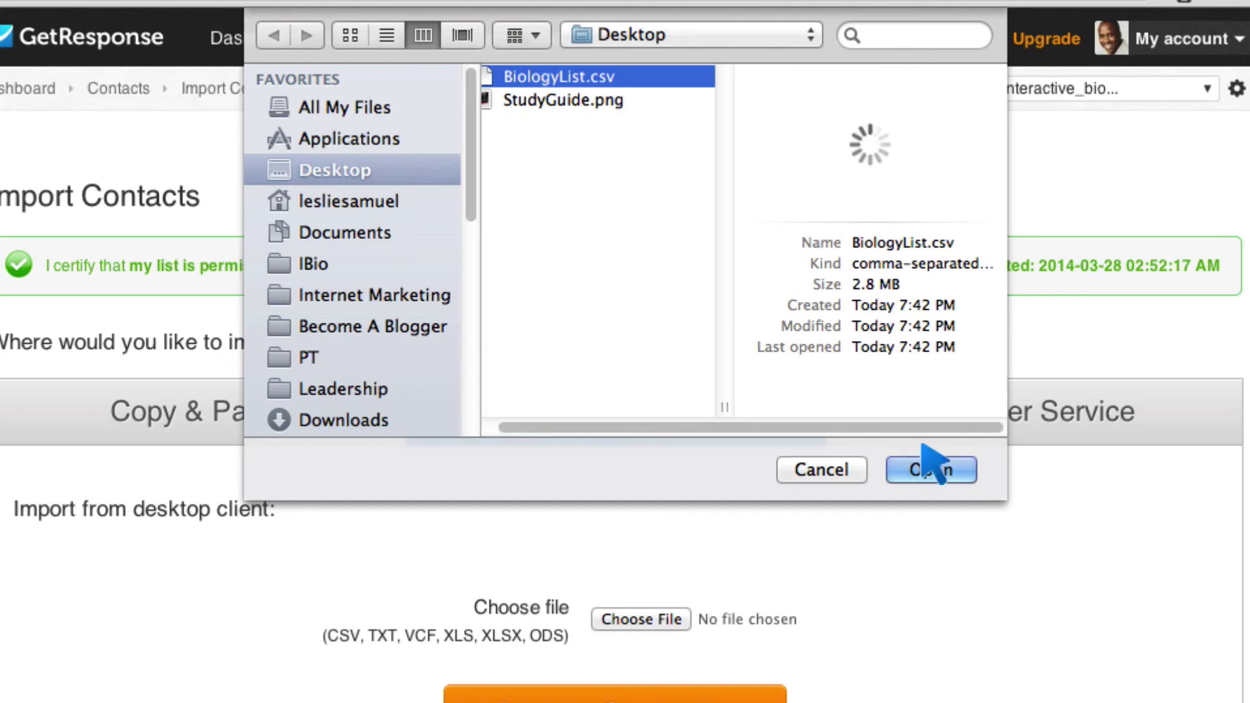
click(931, 469)
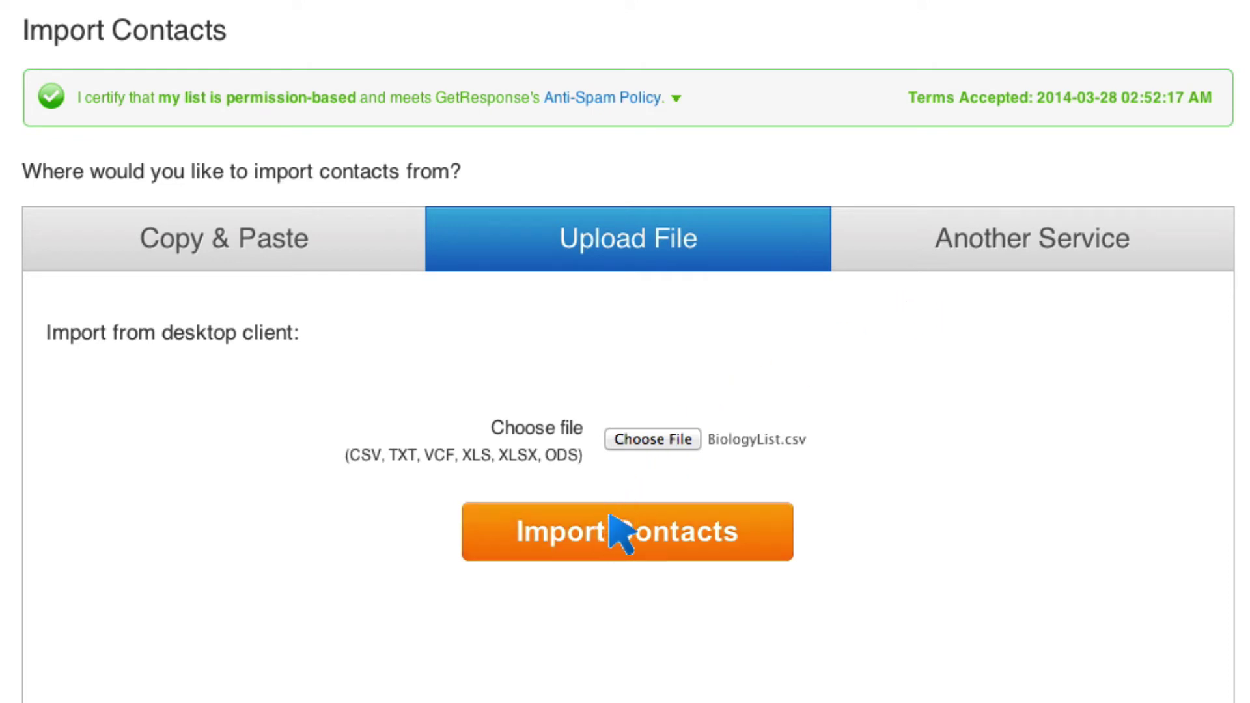
click(622, 533)
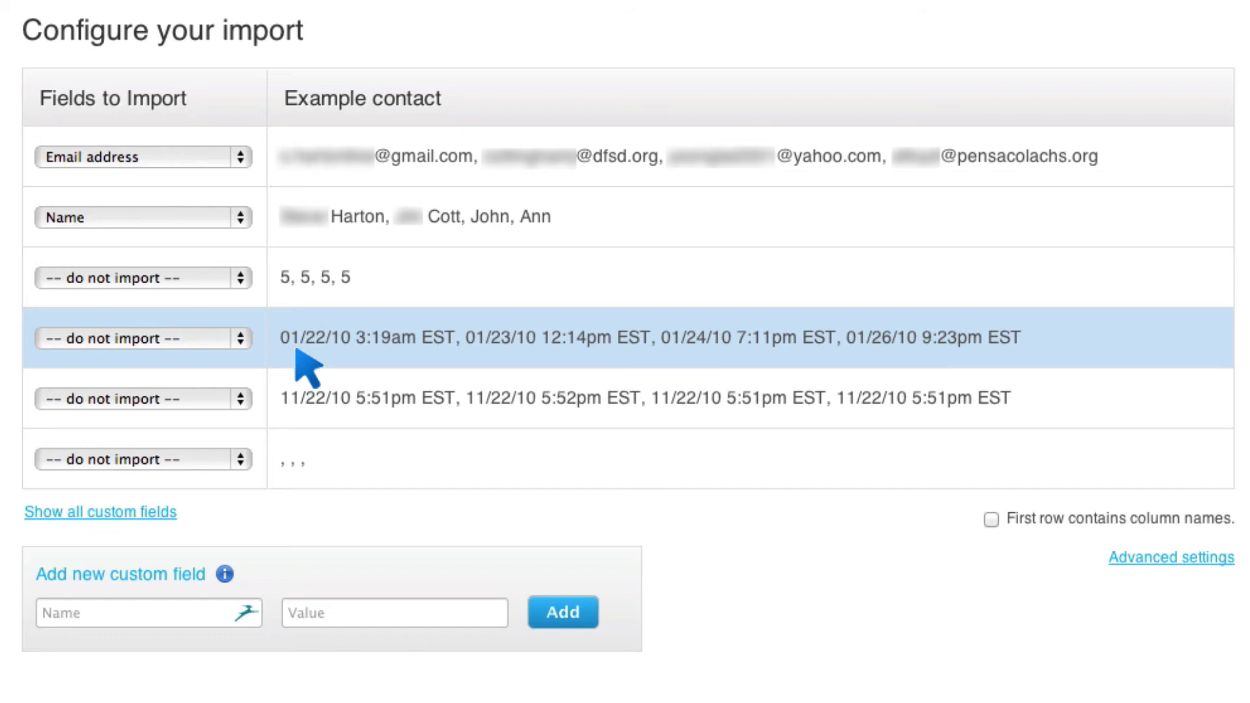
Step: Leave the dates column unimported and show all custom fields in the mapping table
click(194, 327)
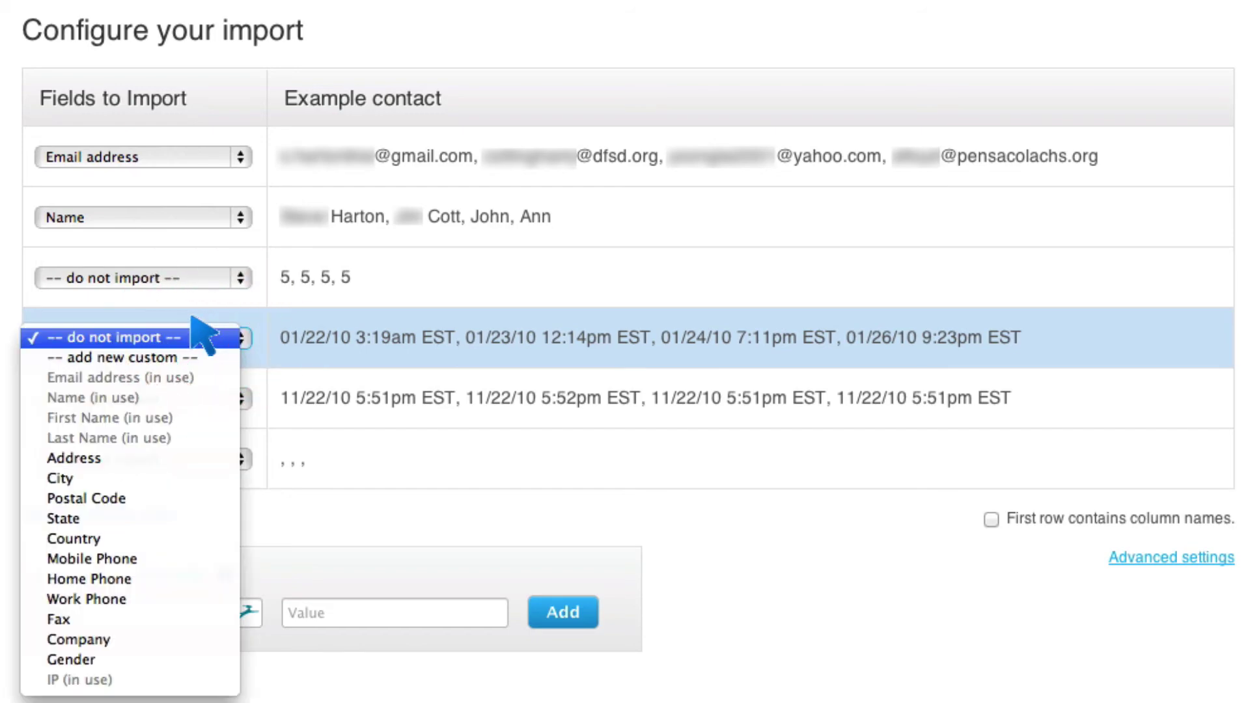
click(354, 362)
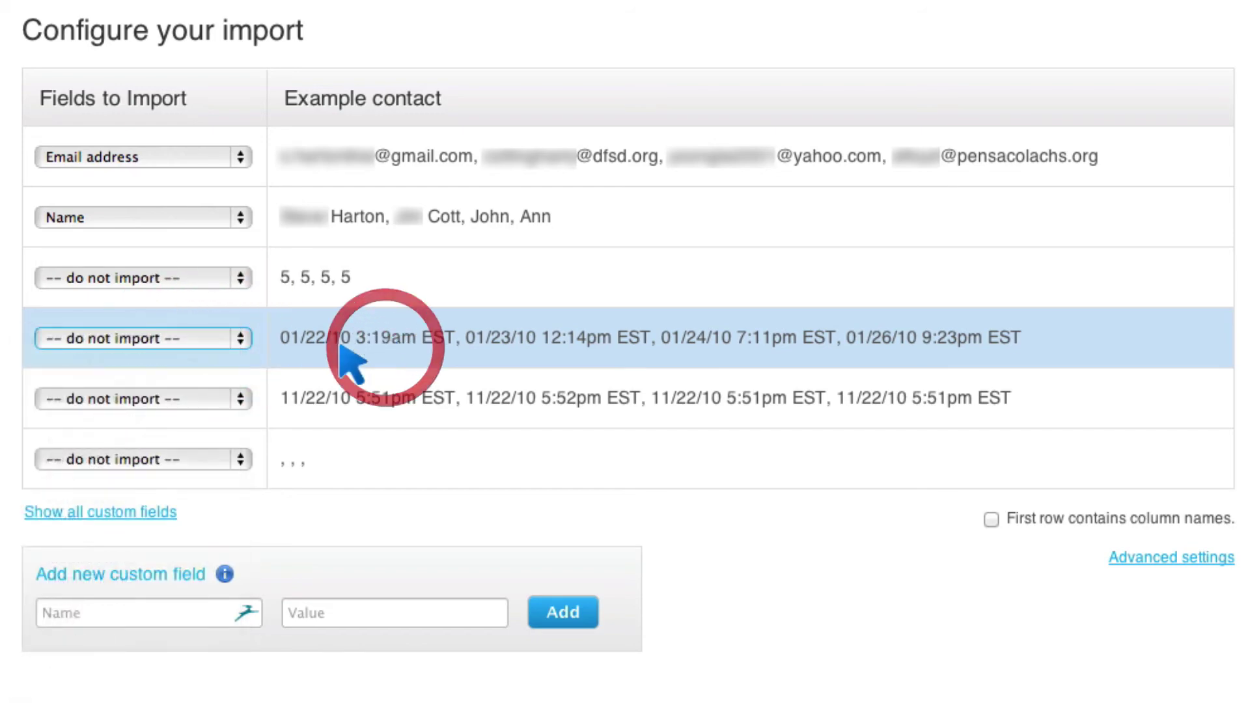
scroll(313, 385, down, 2)
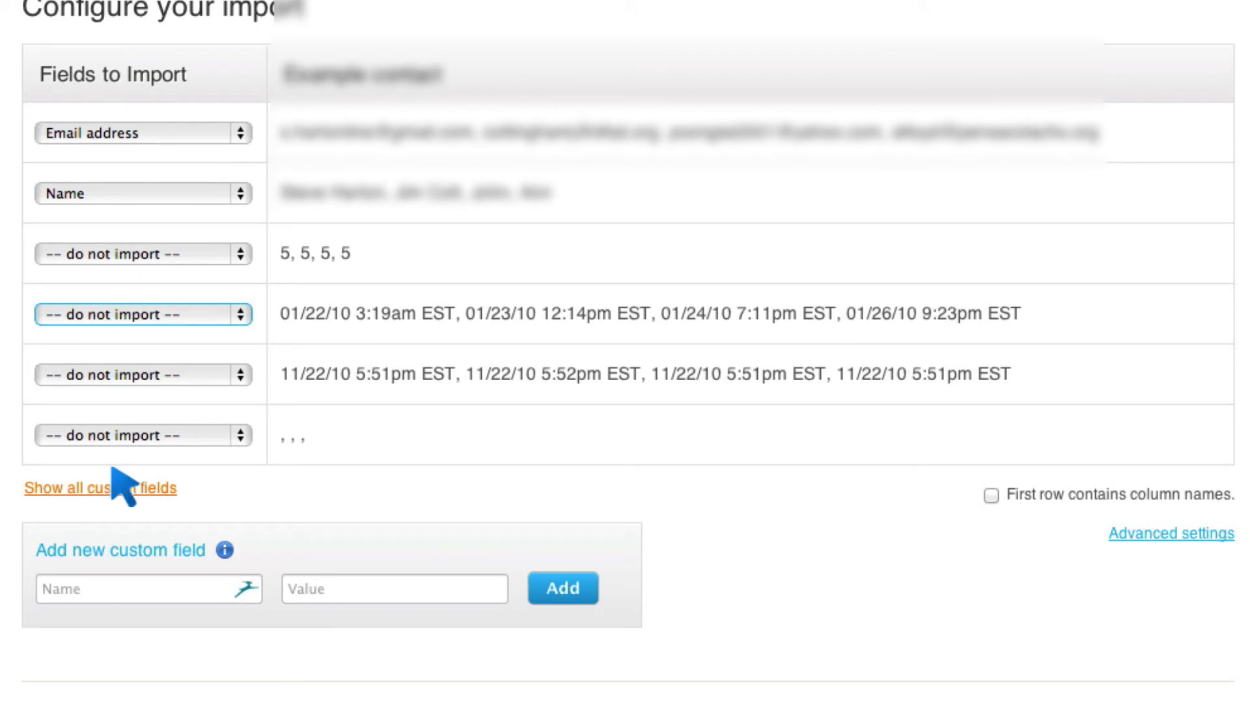
click(124, 488)
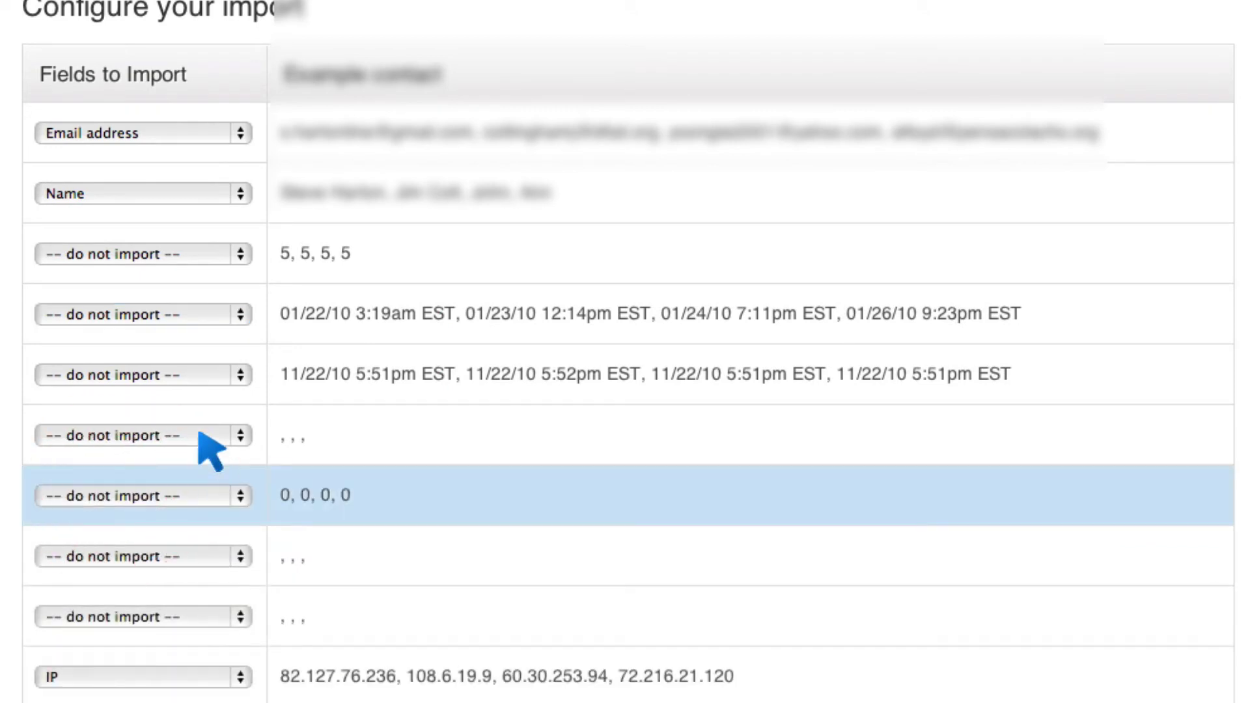
scroll(340, 388, down, 3)
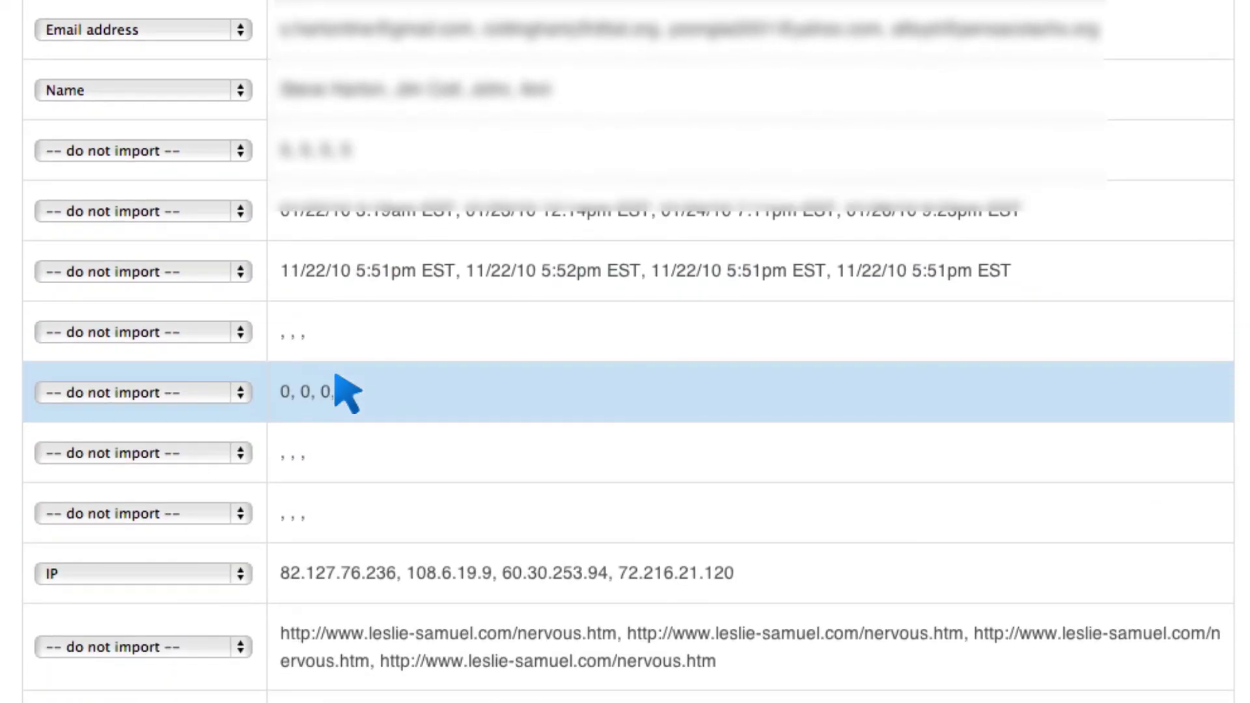
scroll(340, 388, down, 5)
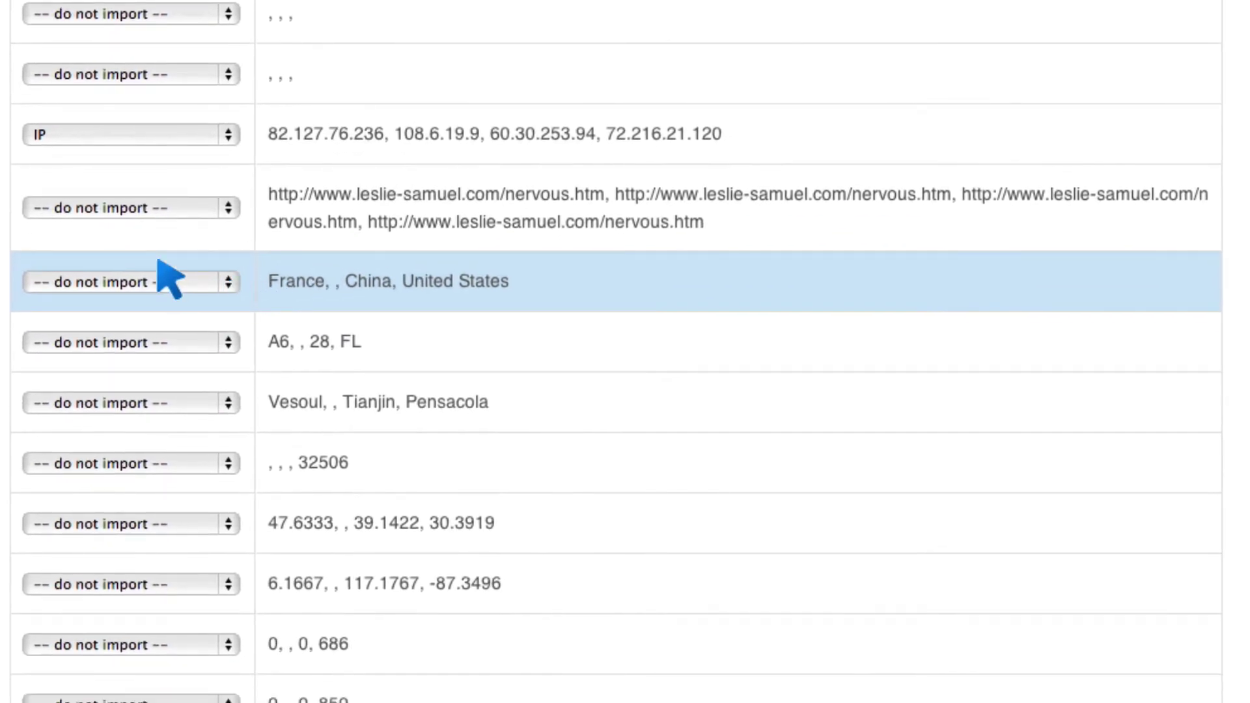
Step: Map the countries column to Country and the A6, 28, FL column to State
click(166, 276)
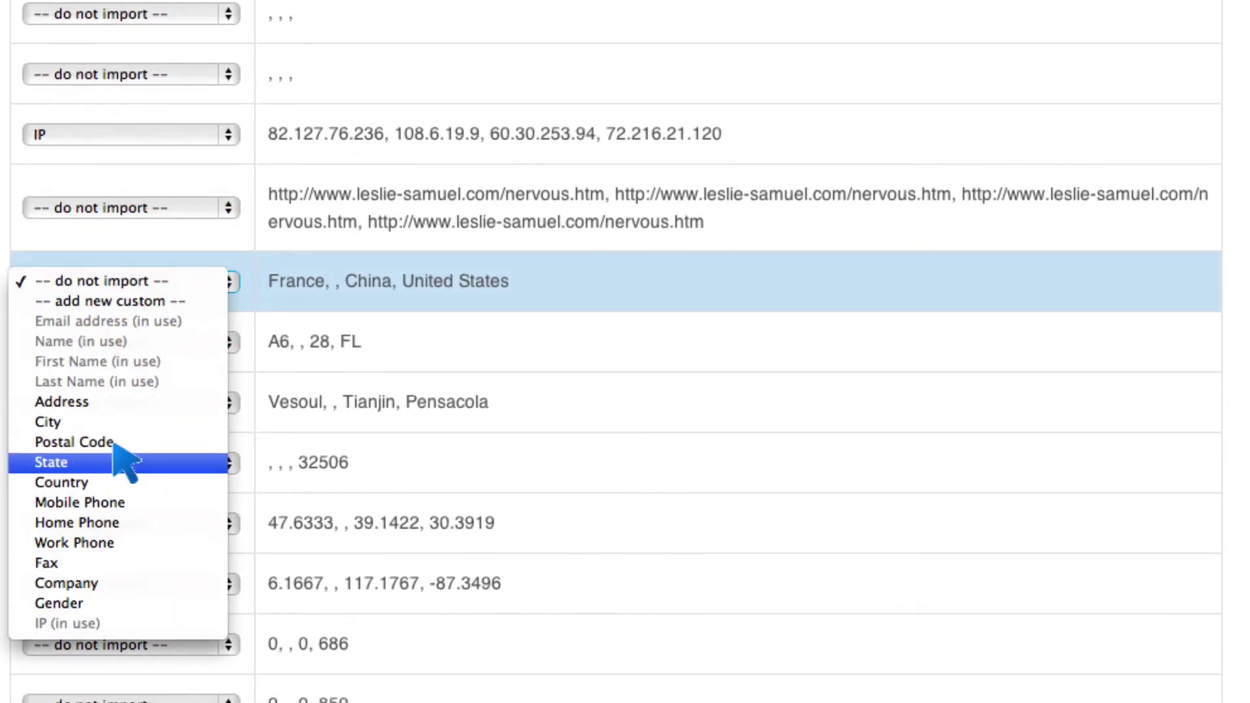
click(52, 481)
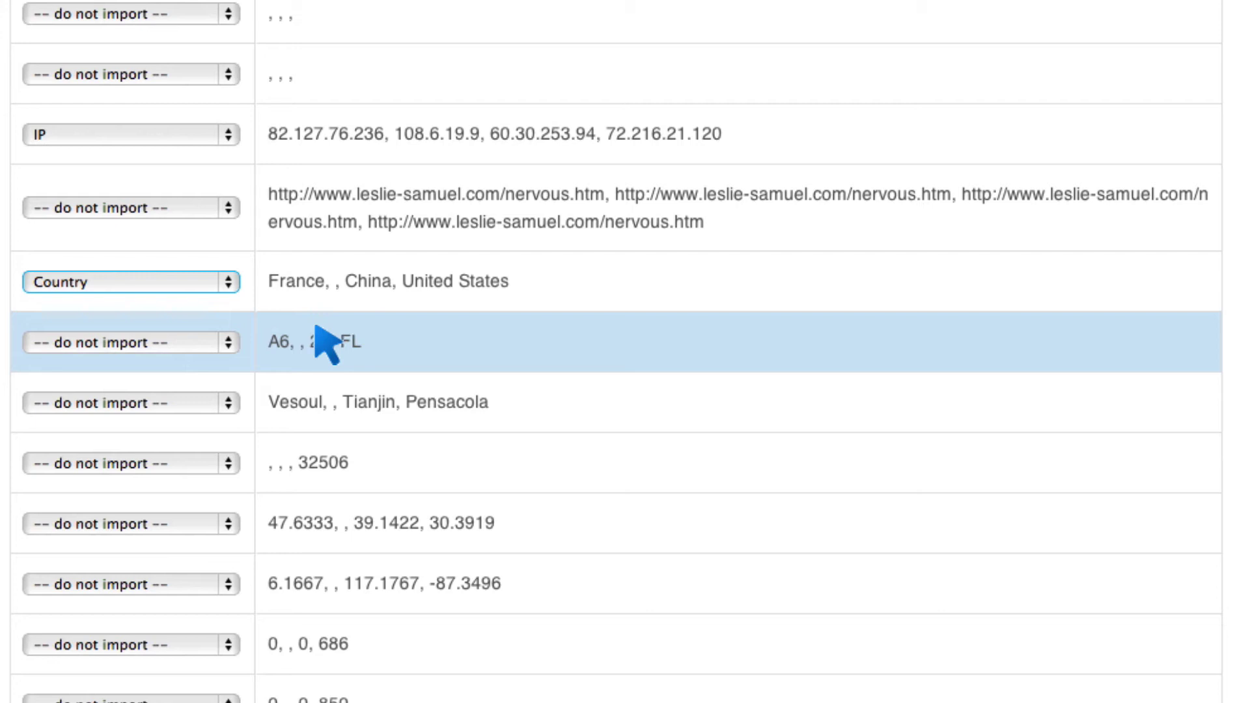
click(154, 345)
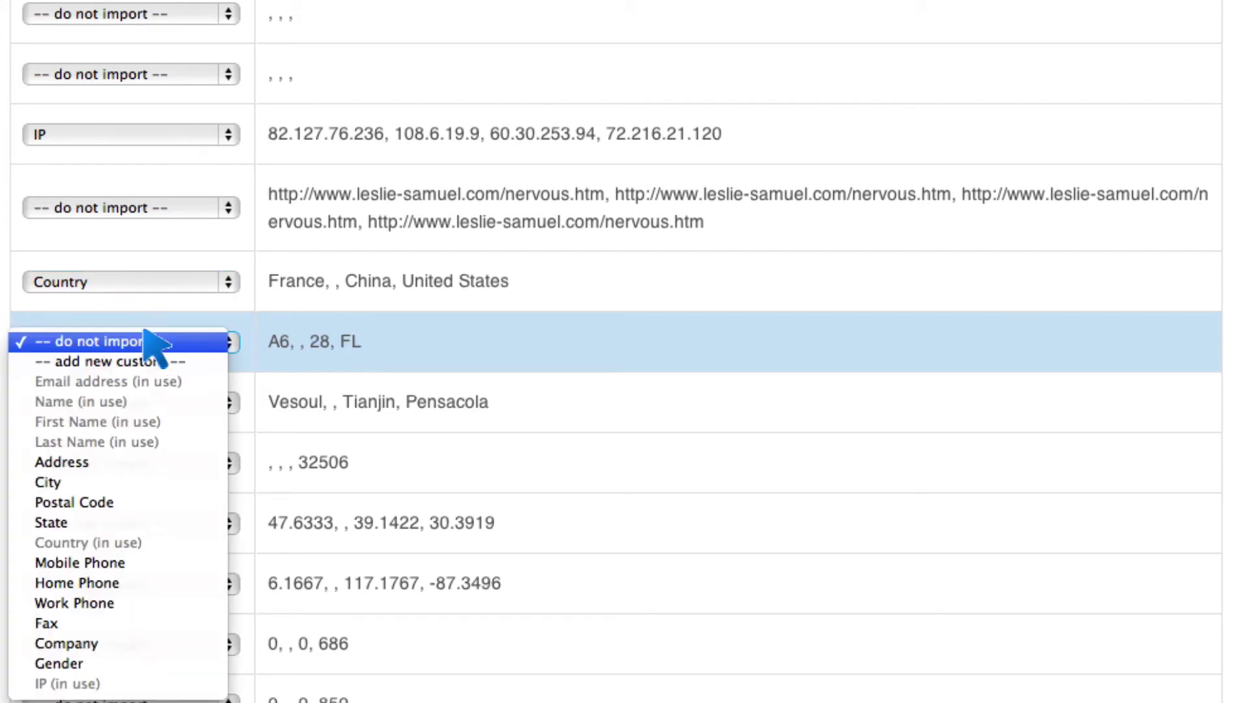
click(78, 522)
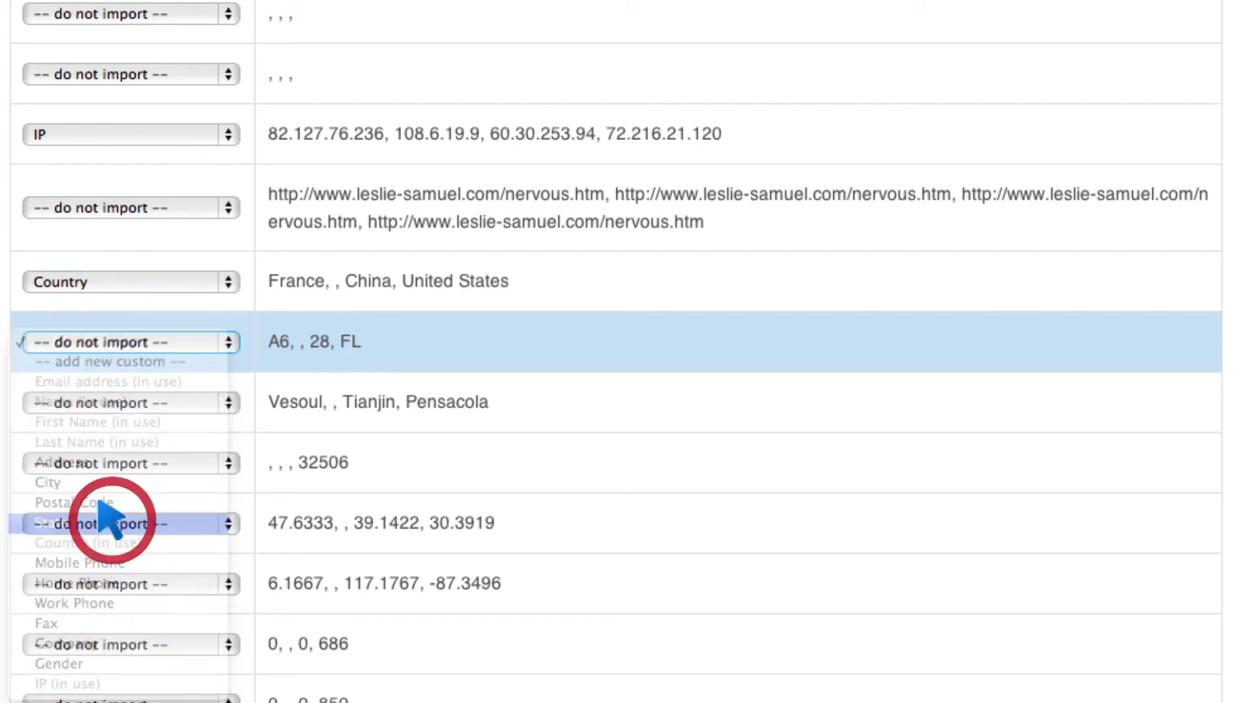
scroll(194, 397, down, 1)
scroll(205, 410, down, 1)
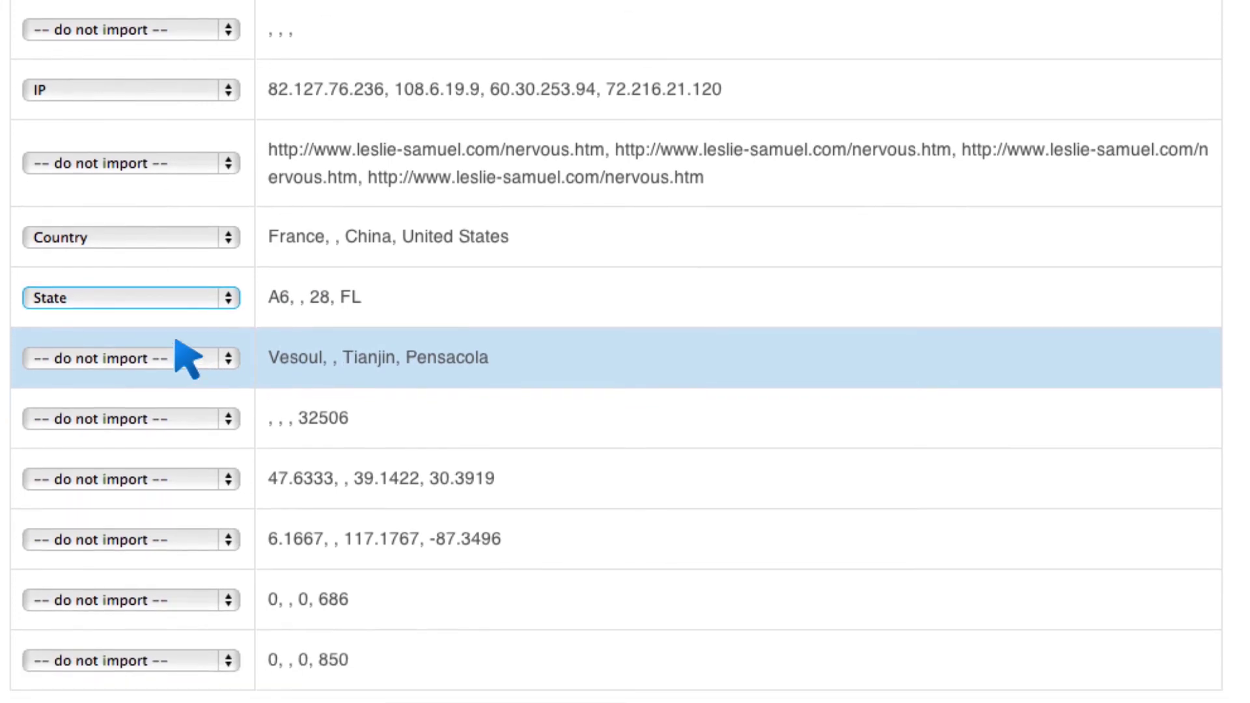
Step: Map the cities column to City and the 32506 column to Postal Code
click(190, 356)
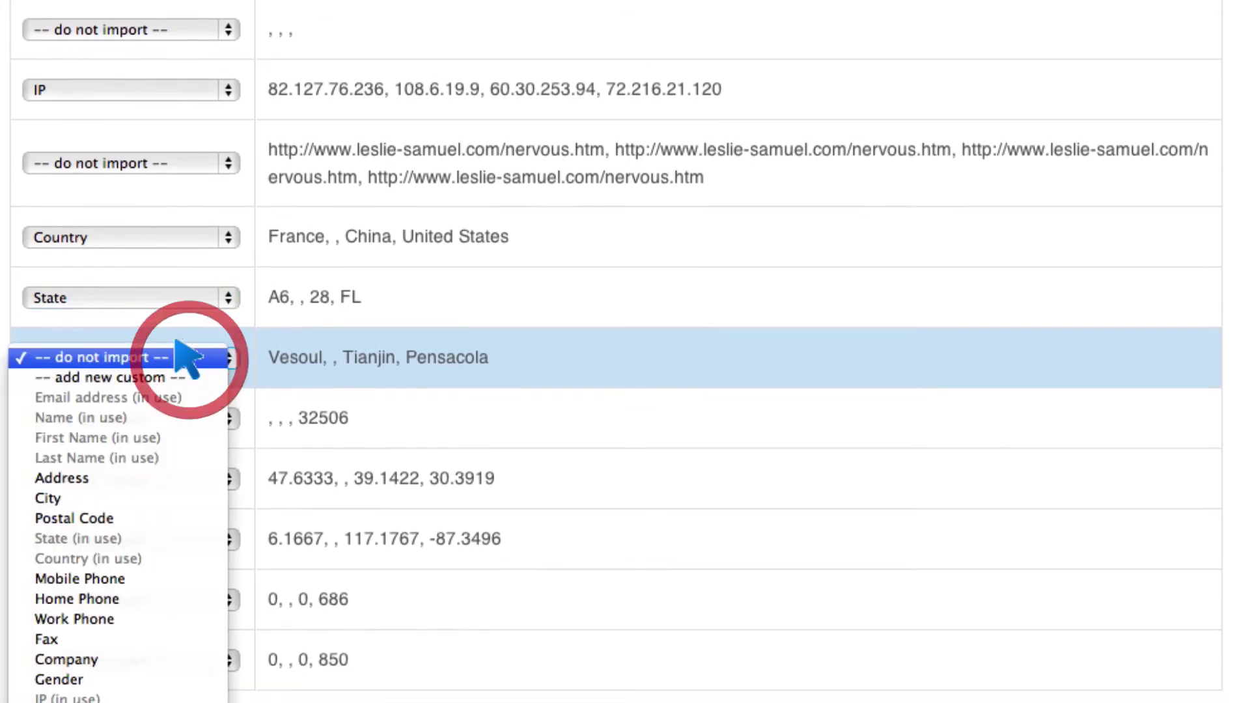
click(119, 498)
scroll(391, 365, down, 1)
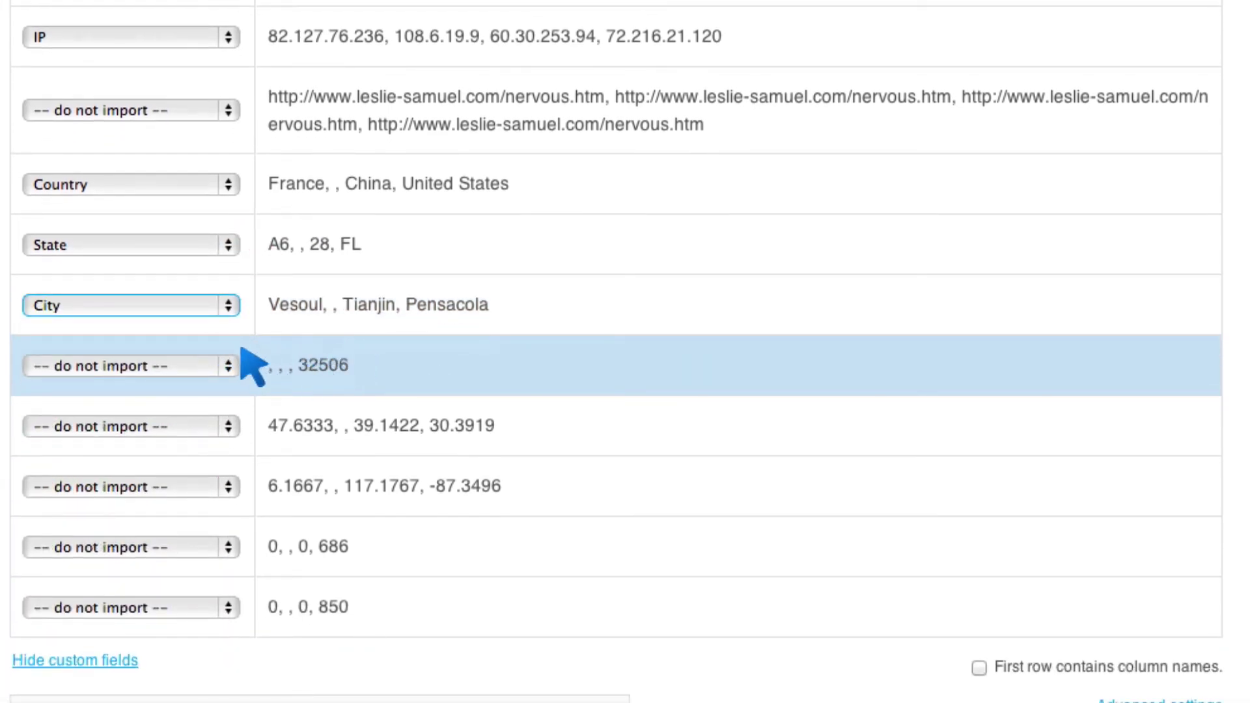
click(207, 361)
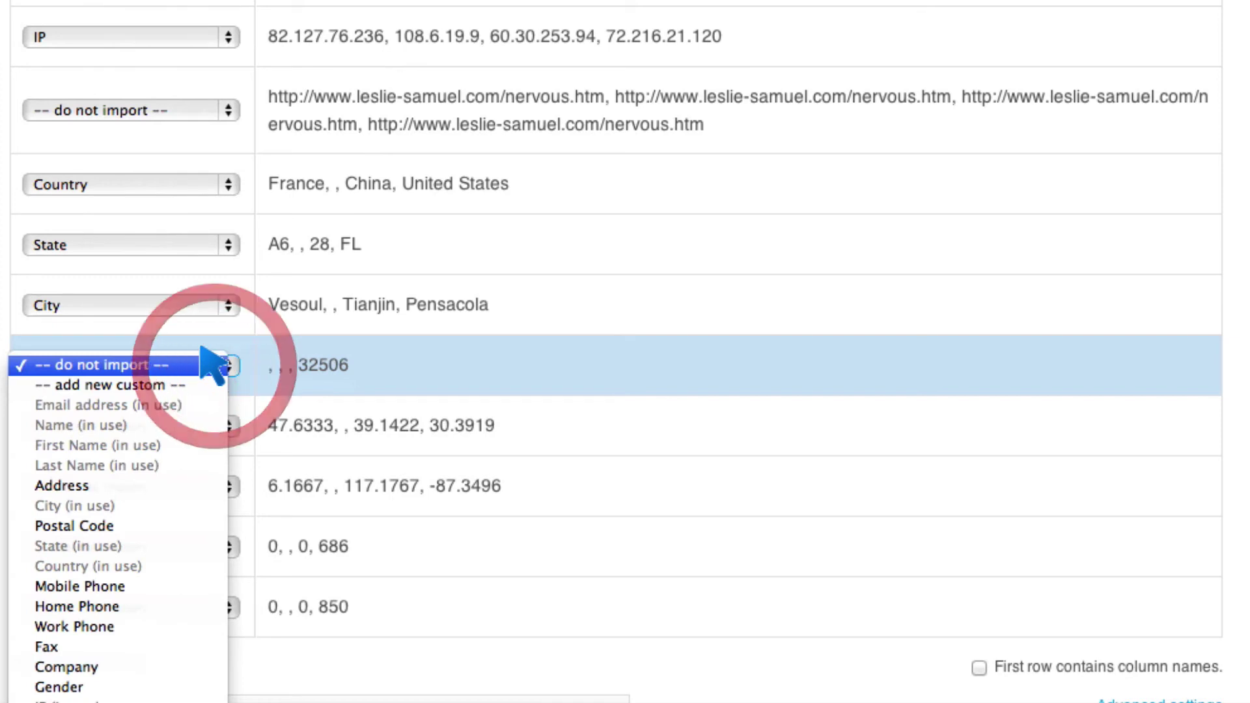
click(154, 526)
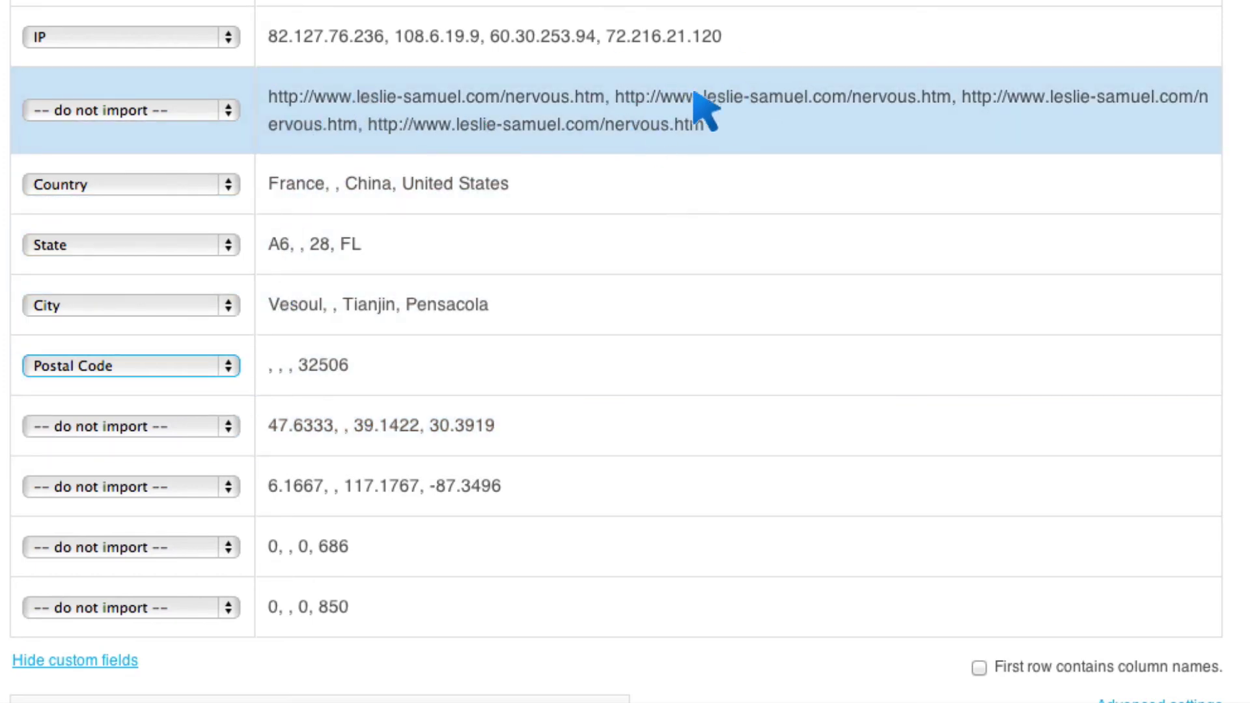
Step: Leave the URL column as do not import and review the remaining columns
click(175, 109)
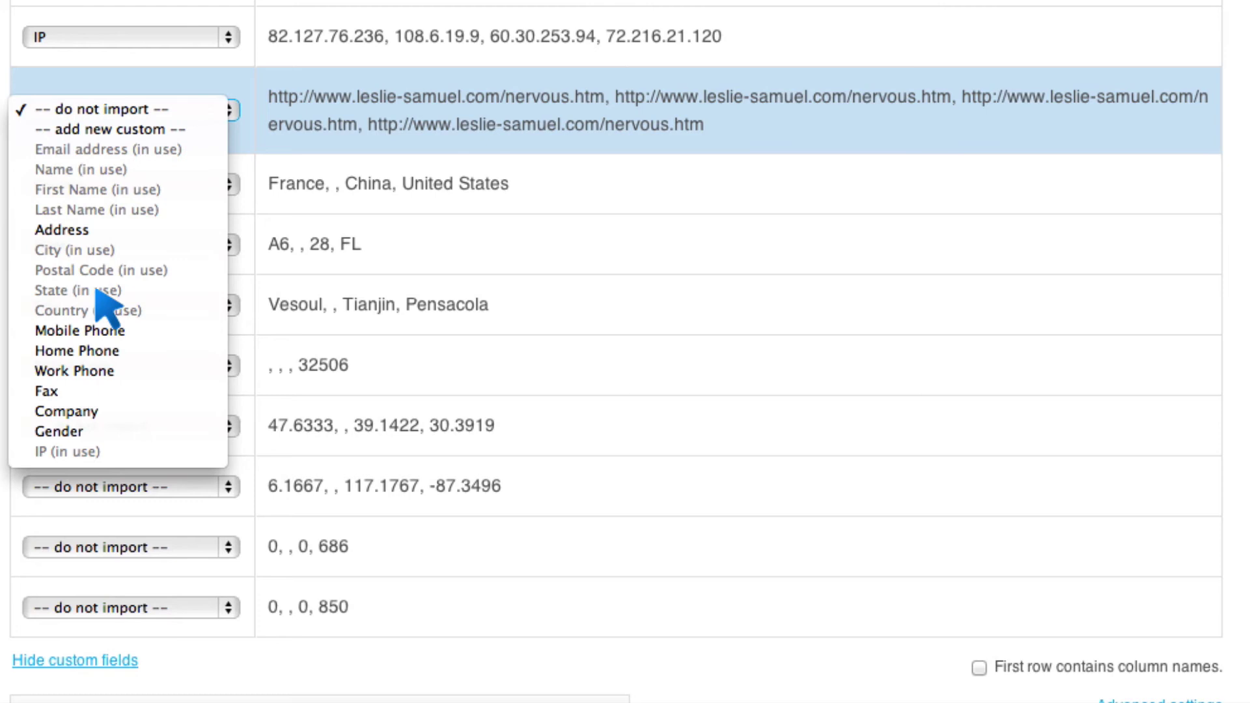
click(412, 91)
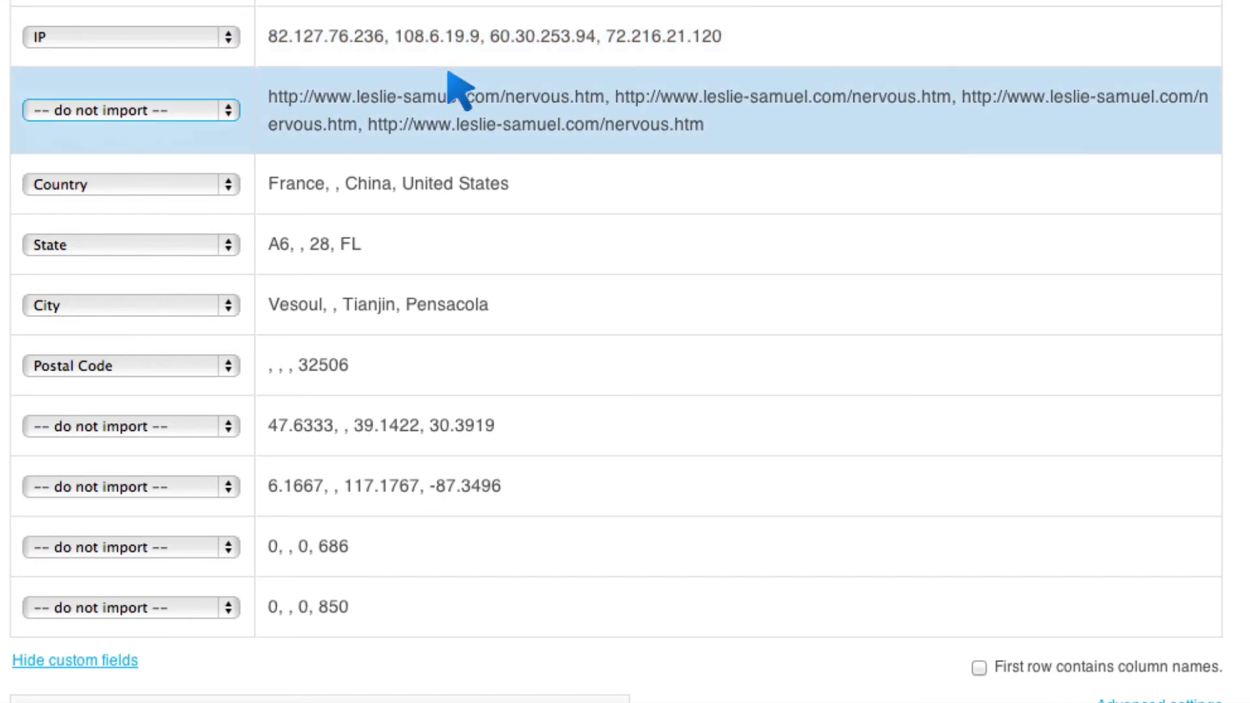
scroll(448, 73, down, 3)
scroll(459, 90, down, 1)
scroll(460, 90, down, 3)
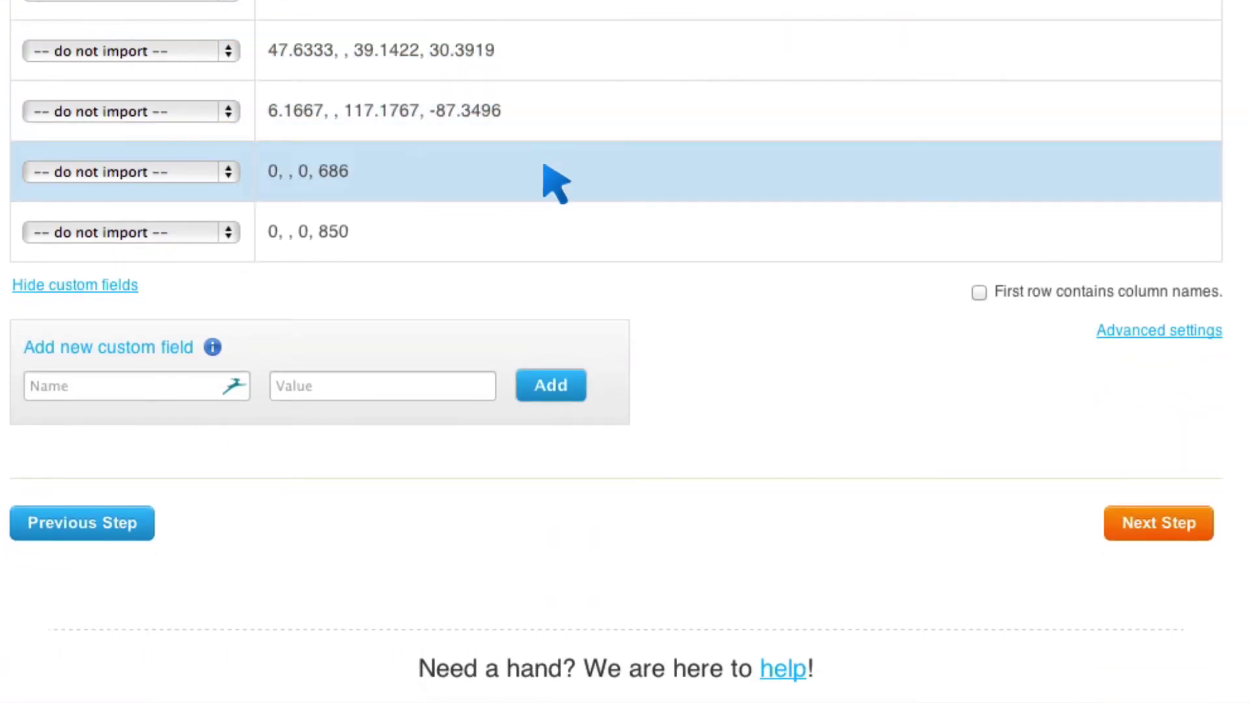
Step: Target the interactive_biology campaign and add contacts into the cycle on Day 21
click(1141, 515)
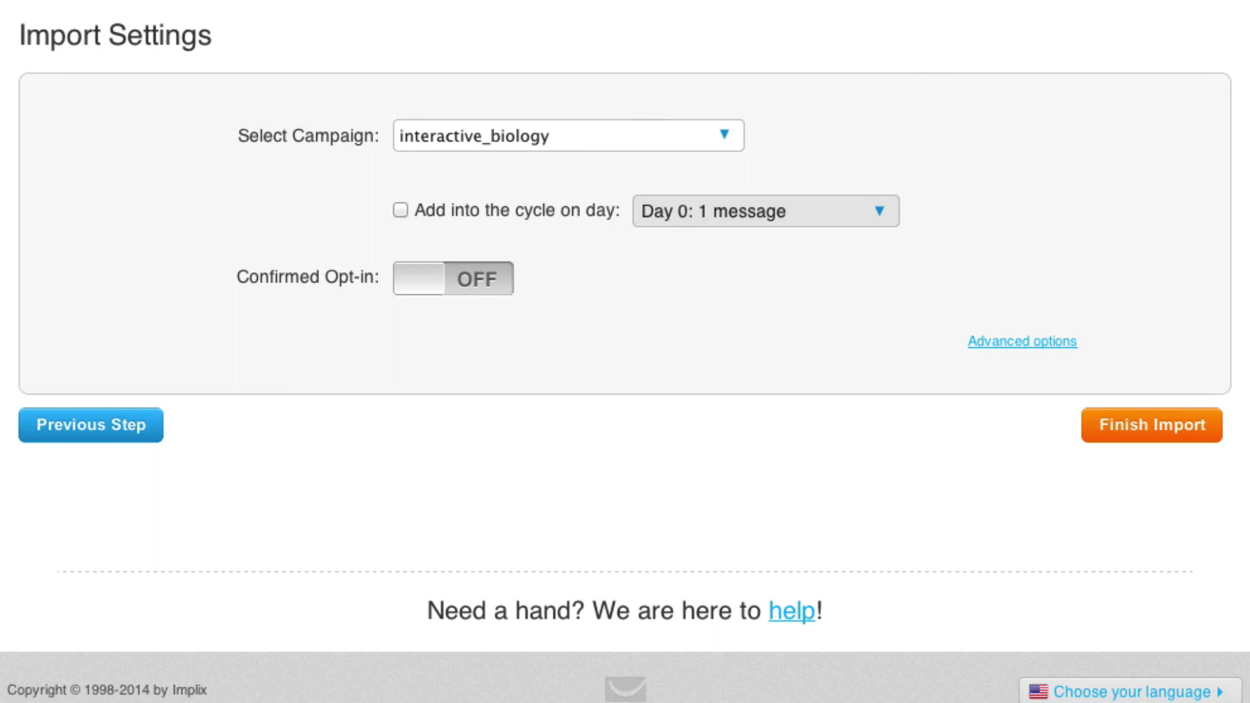
click(715, 124)
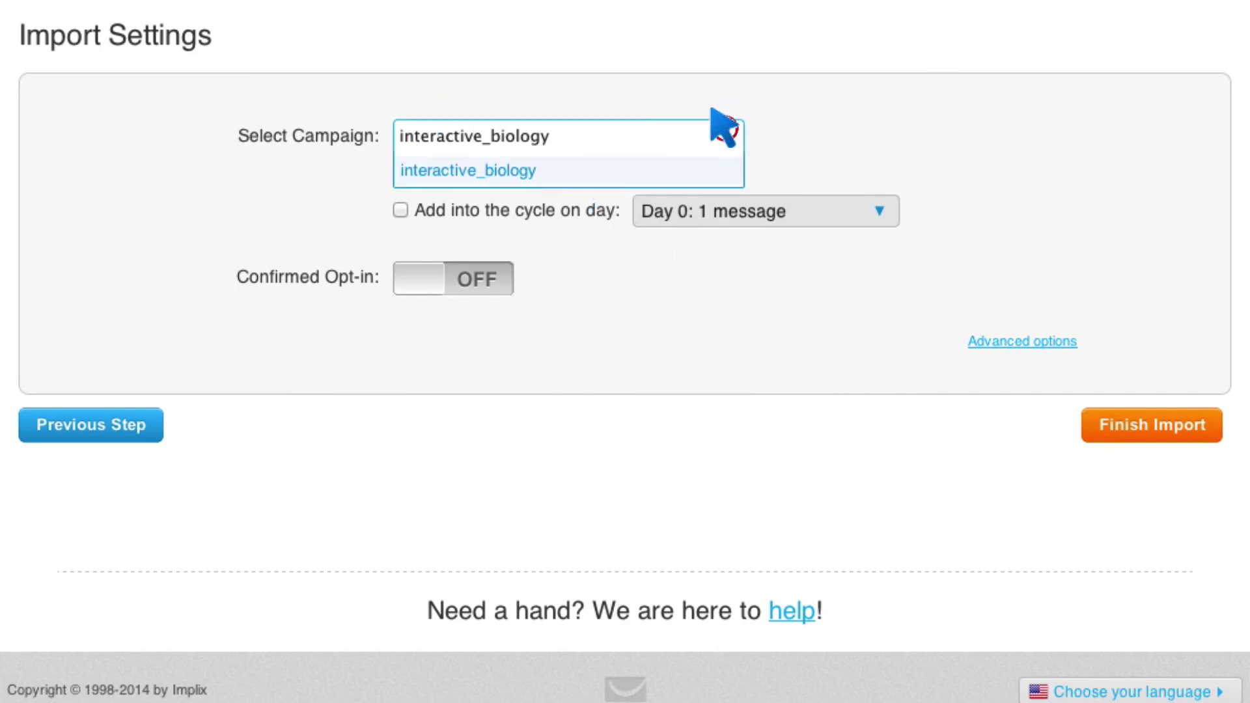
click(623, 151)
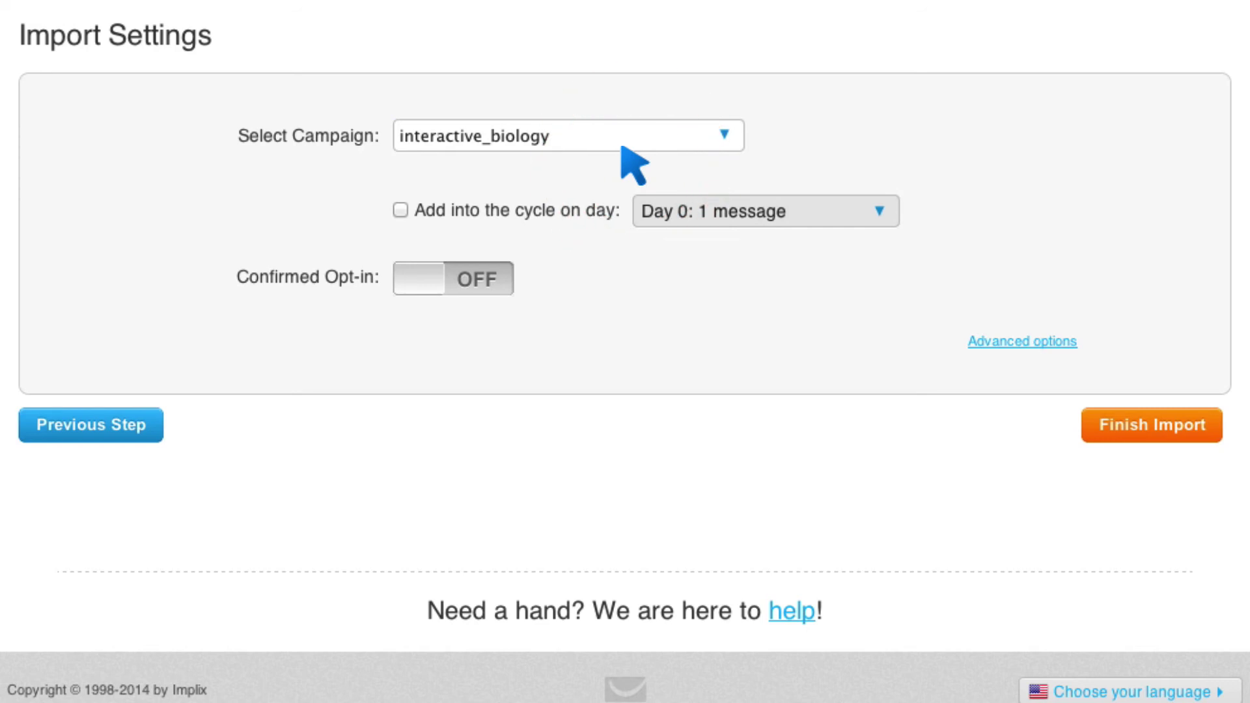
click(399, 208)
click(869, 207)
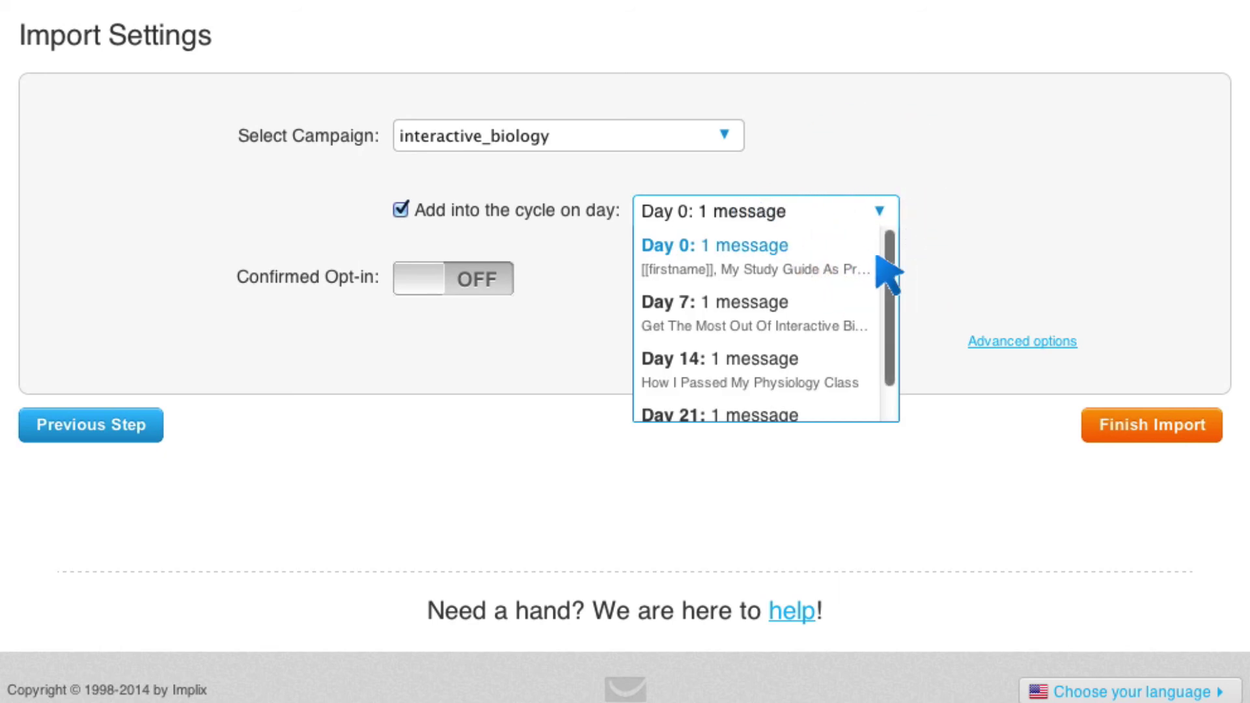
drag(889, 274, 890, 355)
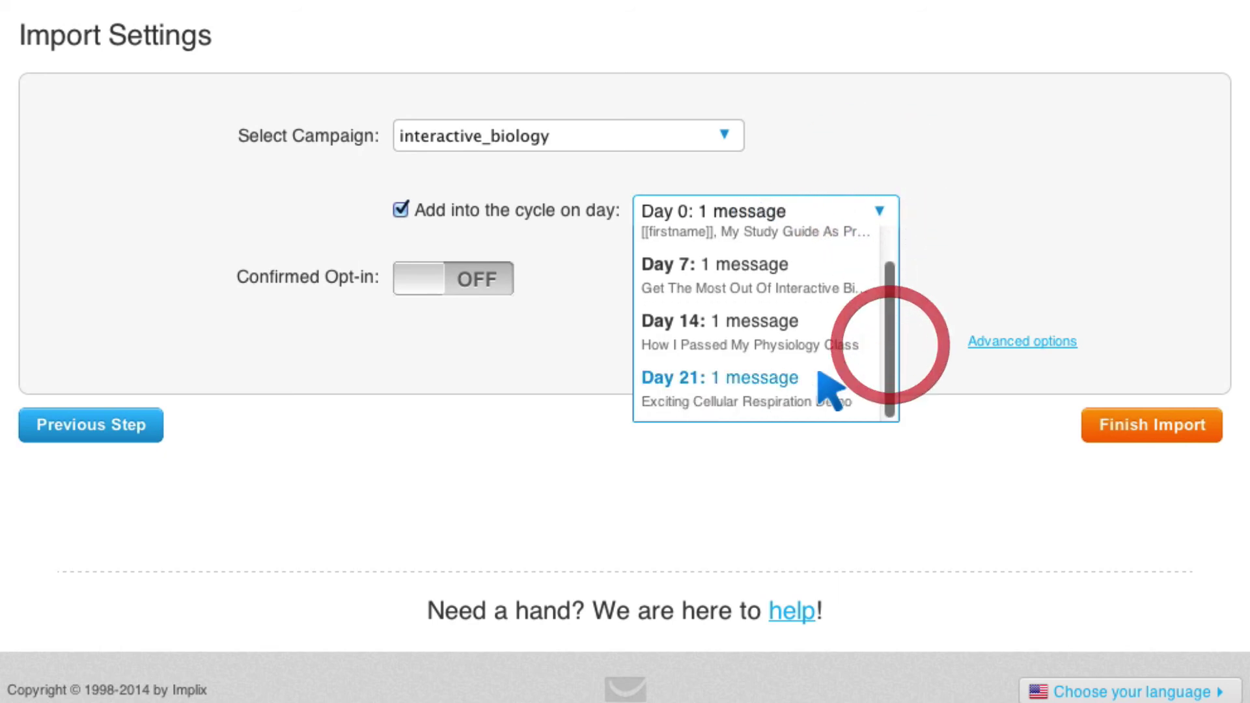
click(756, 385)
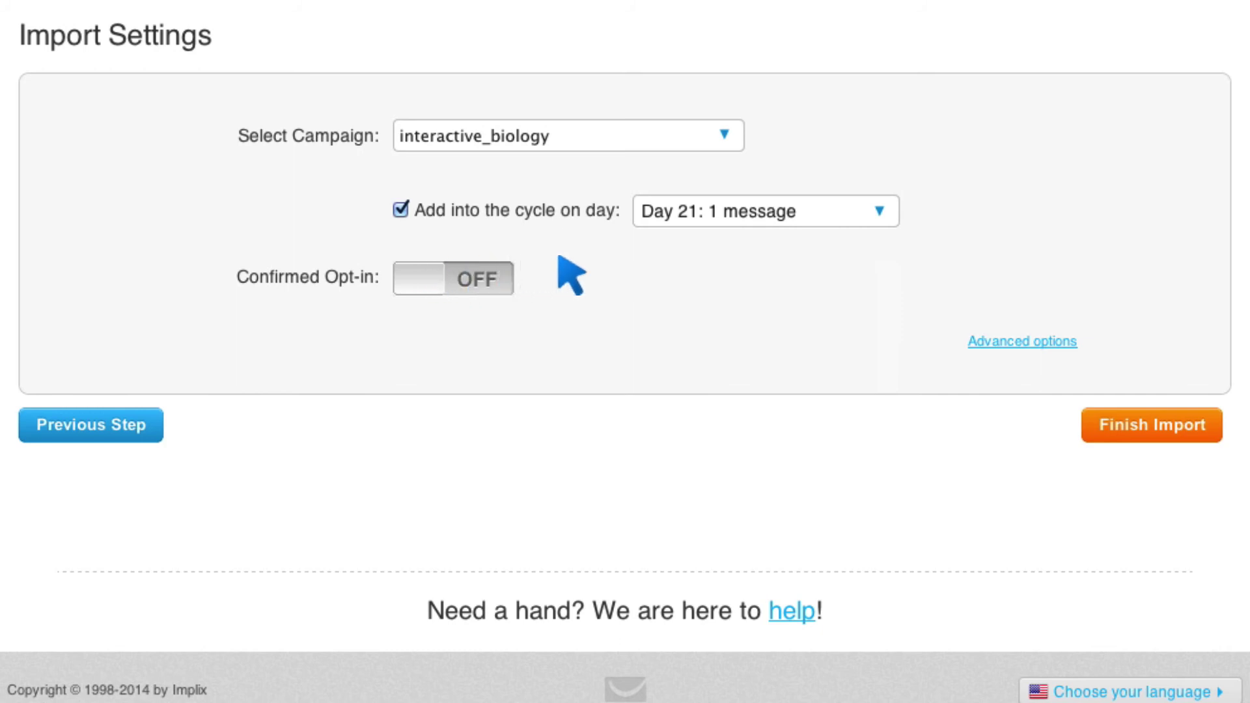
Step: Finish the import and wait for the list to process
click(1162, 423)
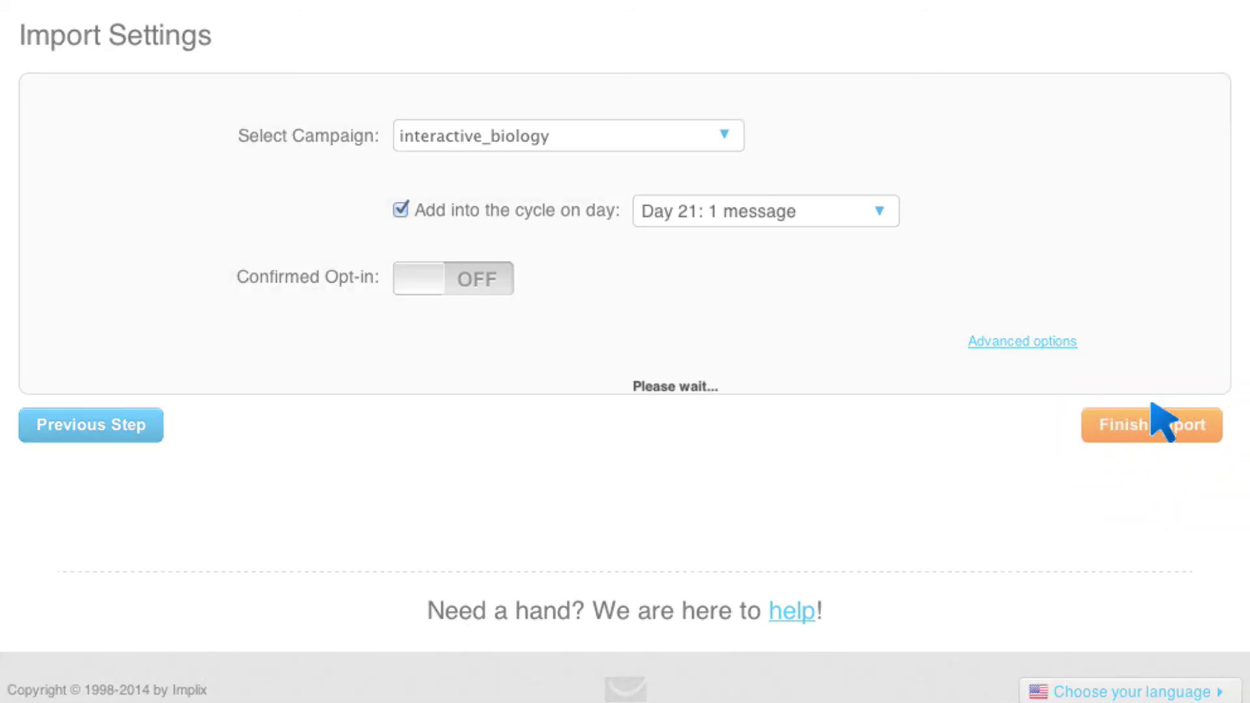